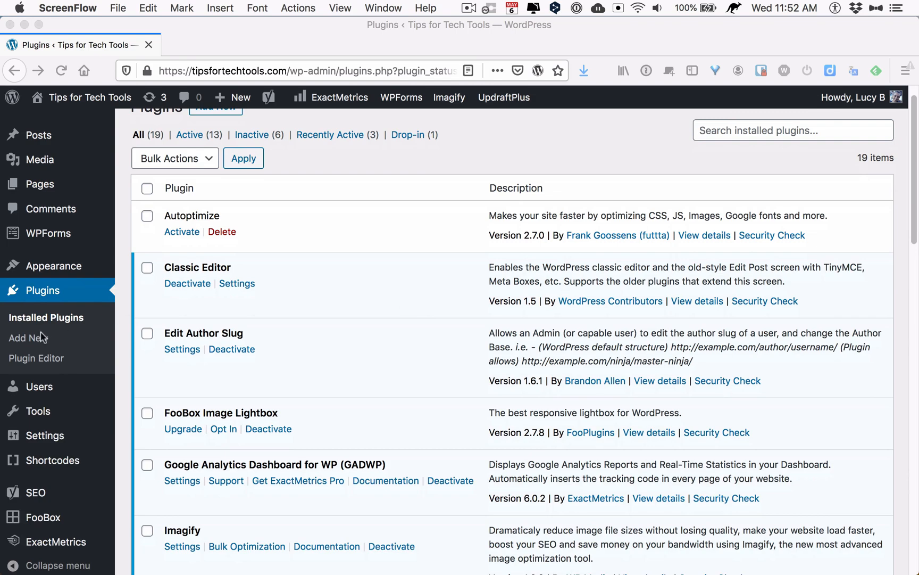
# - Search the plugin directory for Duplicator, then install and activate Duplicator – WordPress Migration Plugin
pyautogui.click(41, 337)
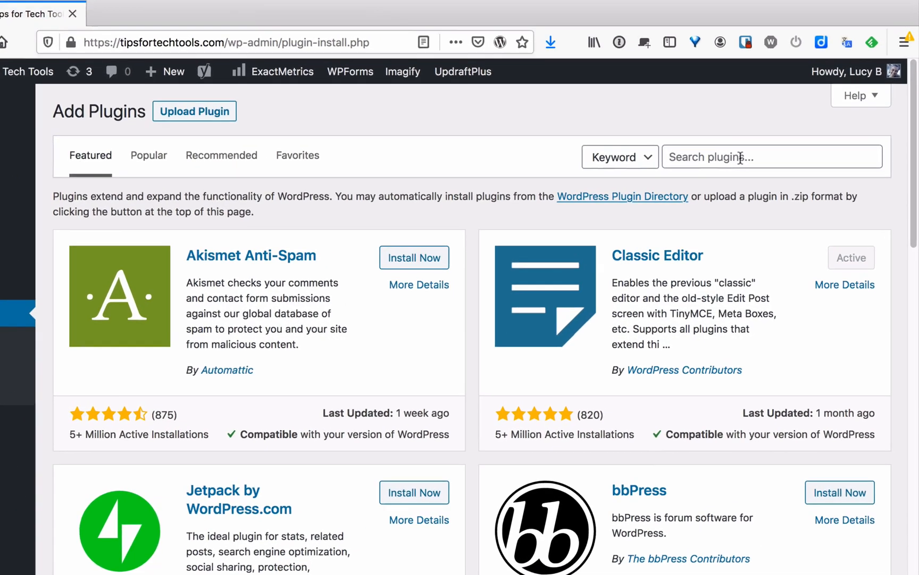
pyautogui.click(739, 157)
pyautogui.write('Duplicator')
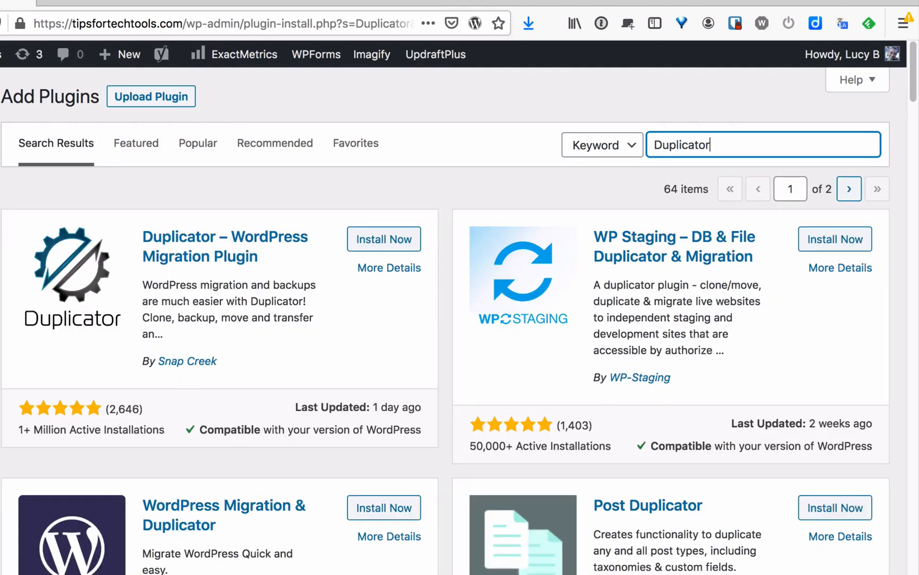
pyautogui.click(377, 246)
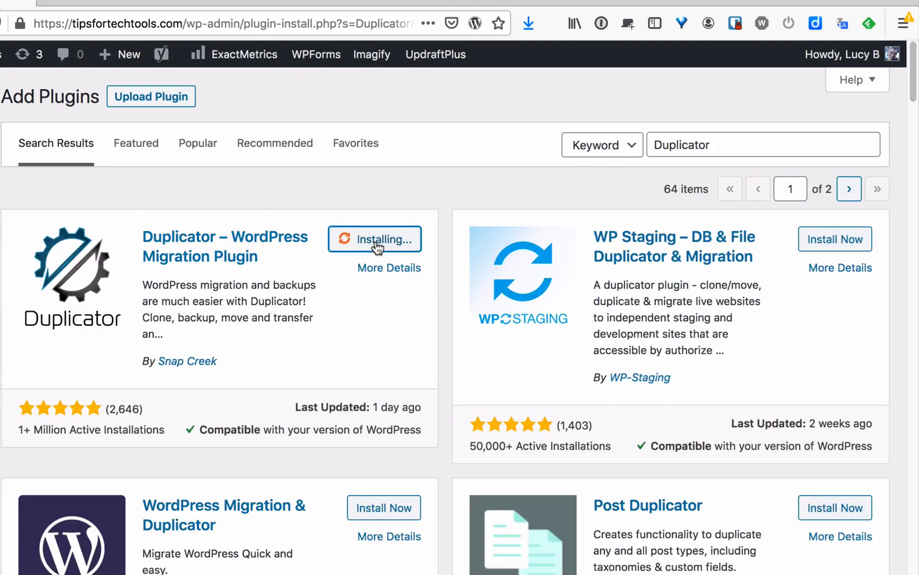
pyautogui.click(376, 242)
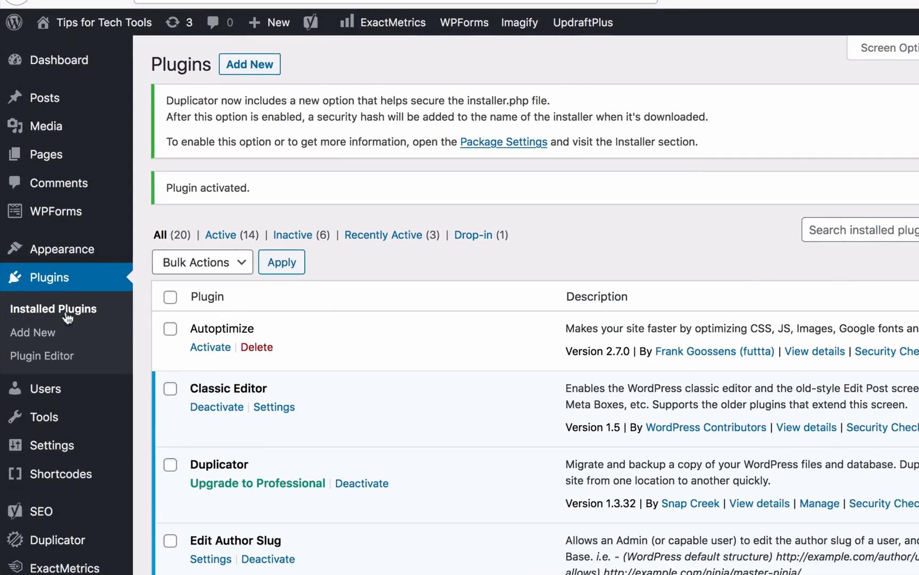
pyautogui.scroll(-2, 107, 298)
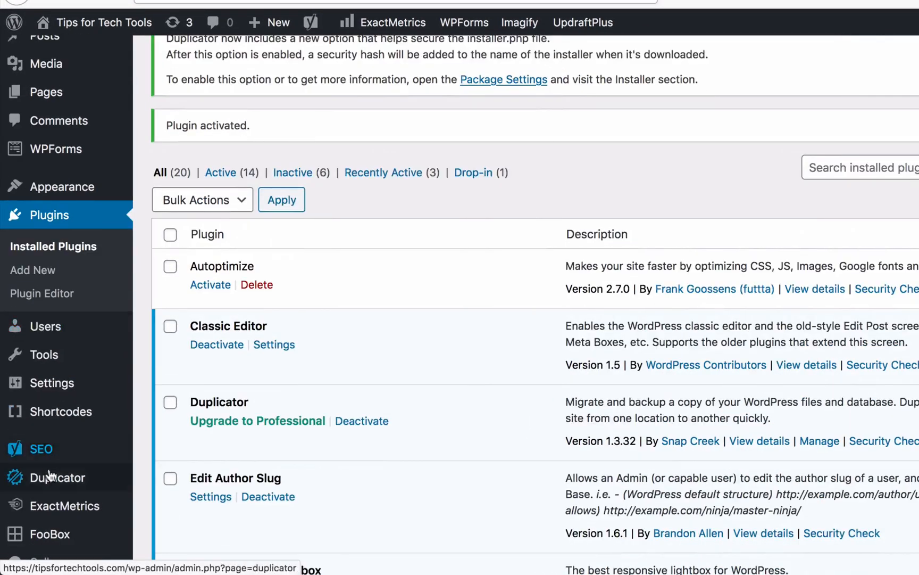
# - Start a new package from Duplicator's Packages list
pyautogui.moveTo(50, 480)
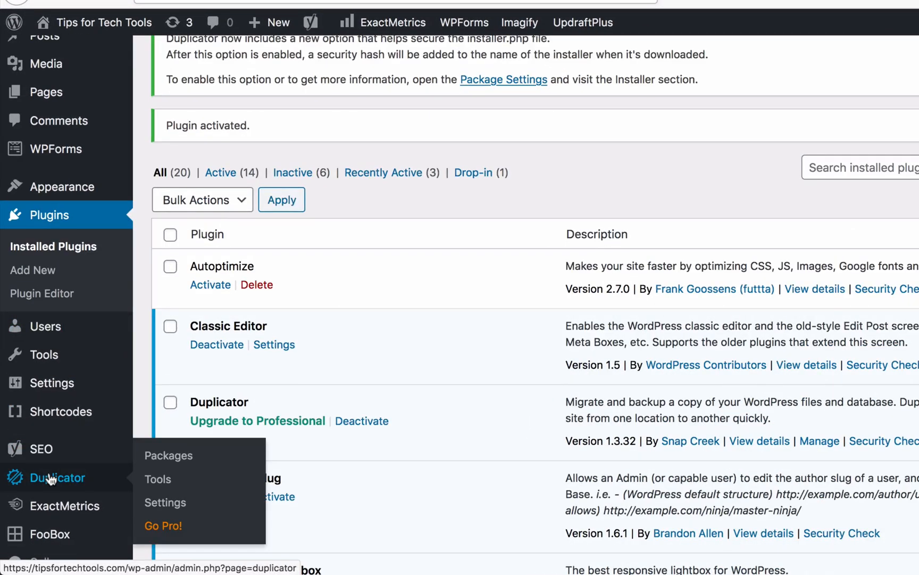
pyautogui.click(156, 458)
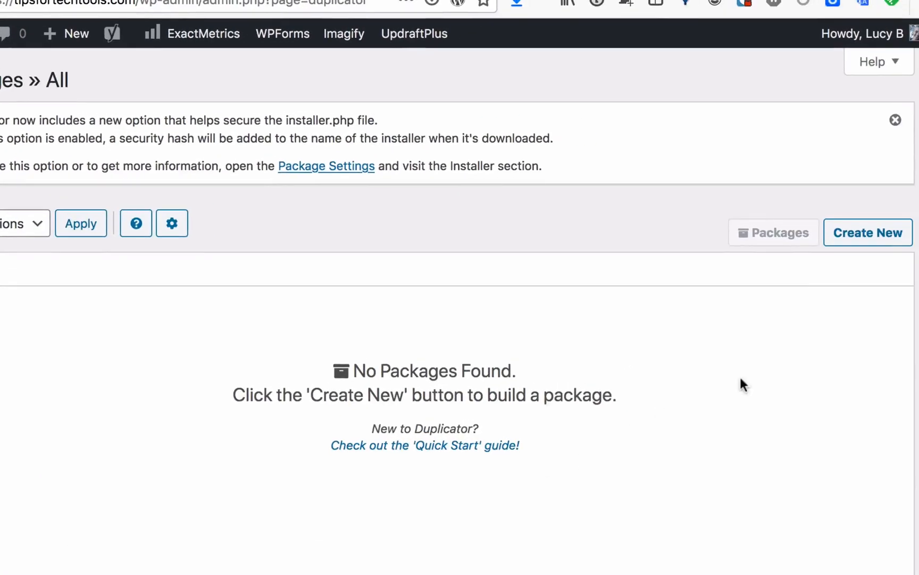
pyautogui.click(879, 245)
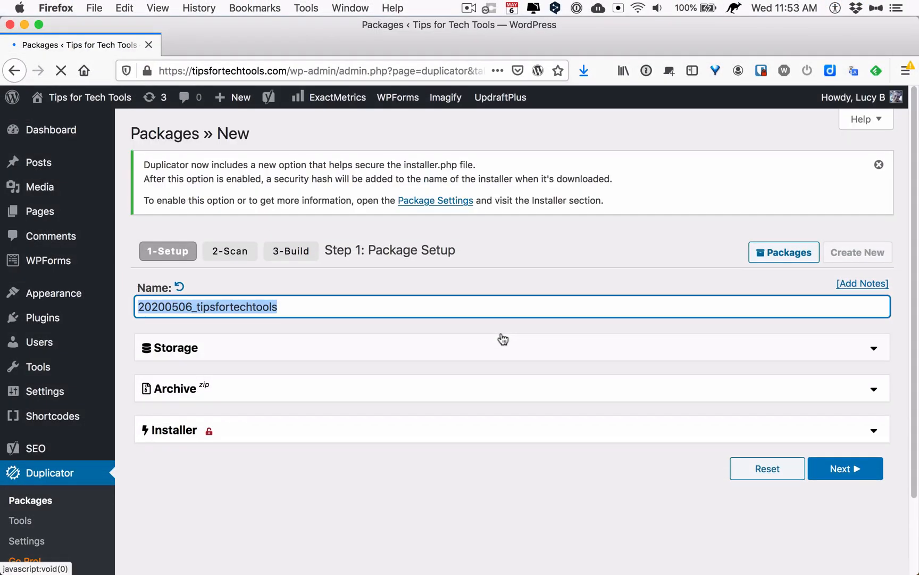
# - Enable archive file filters, exclude the wp-content/cache folder, and proceed to the site scan
pyautogui.click(832, 392)
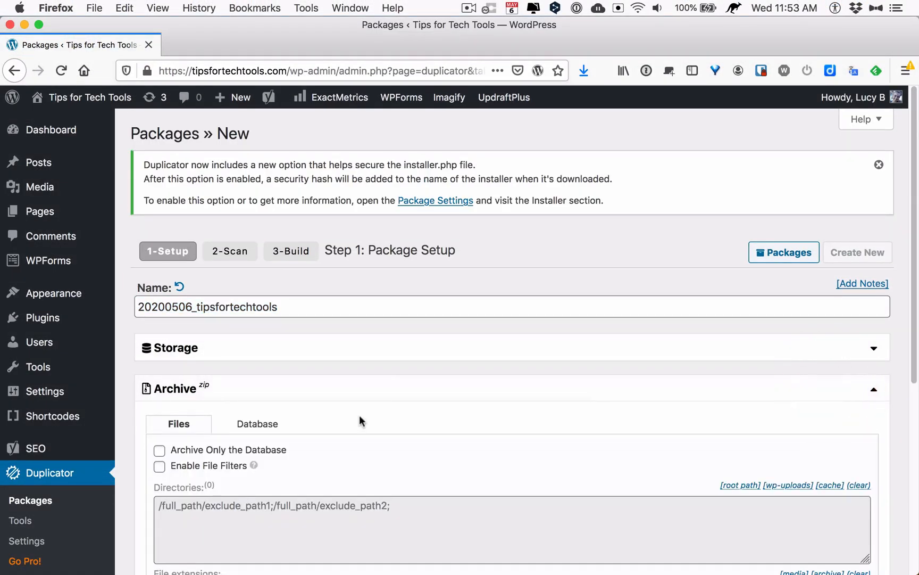
pyautogui.scroll(-3, 360, 422)
pyautogui.click(159, 387)
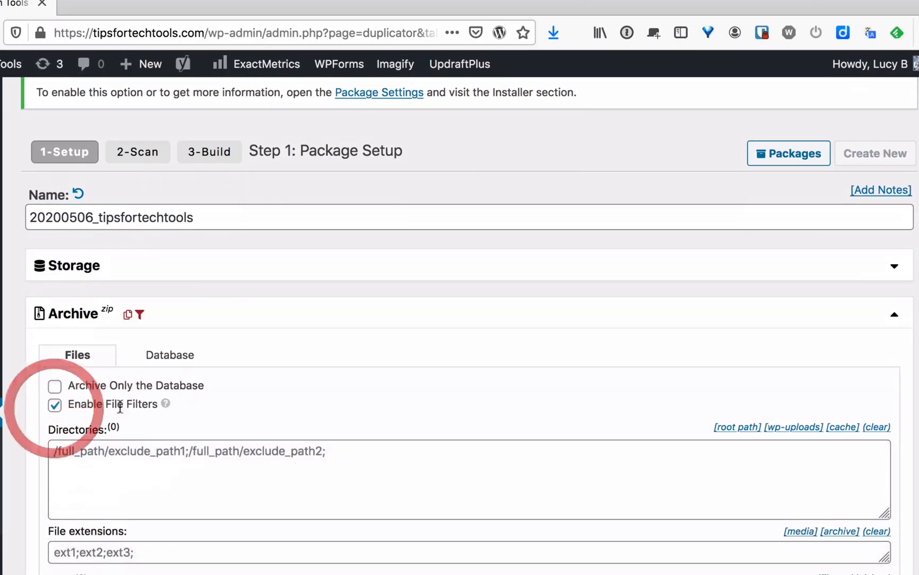
pyautogui.click(843, 428)
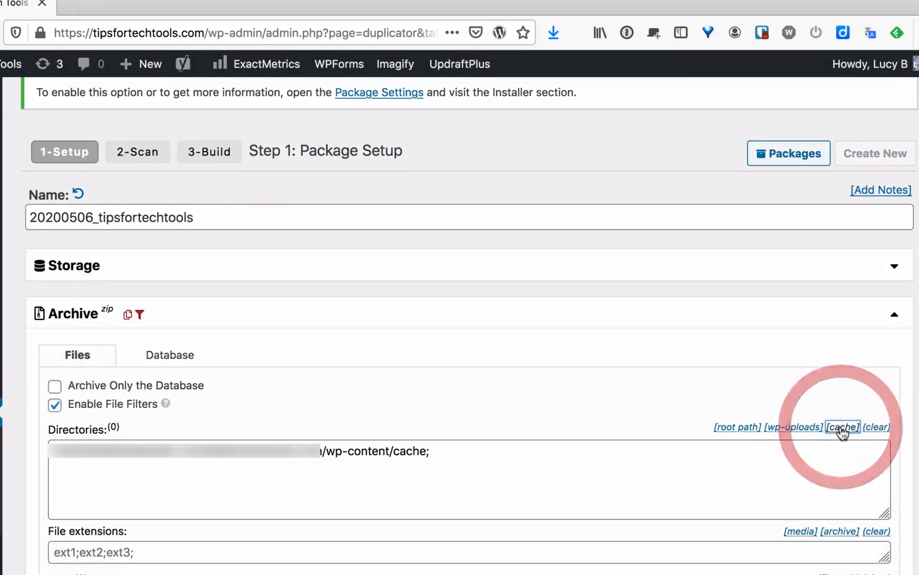
pyautogui.scroll(-5, 653, 446)
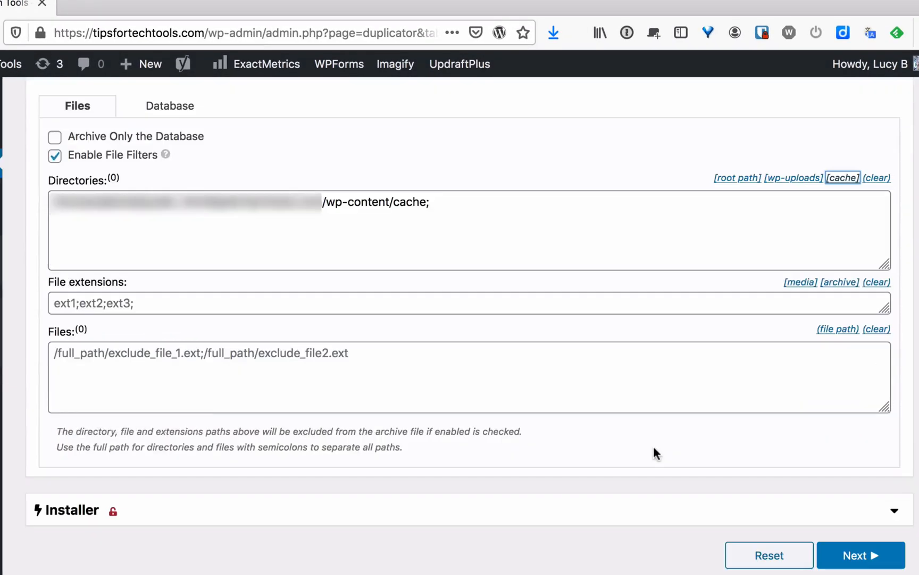
pyautogui.click(853, 558)
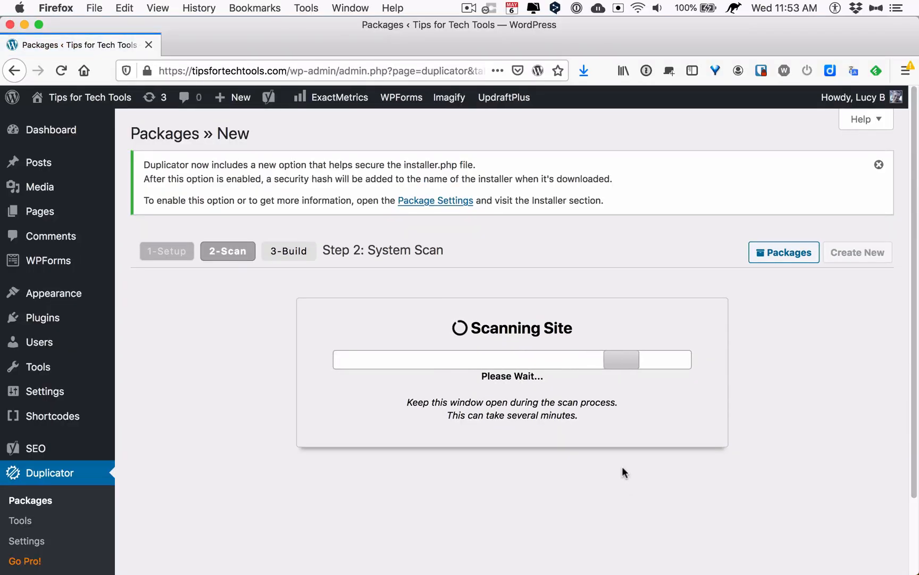
# - Confirm 'Yes. Continue with the build process!' and build the 20200506_tipsfortechtools package
pyautogui.scroll(-4, 613, 429)
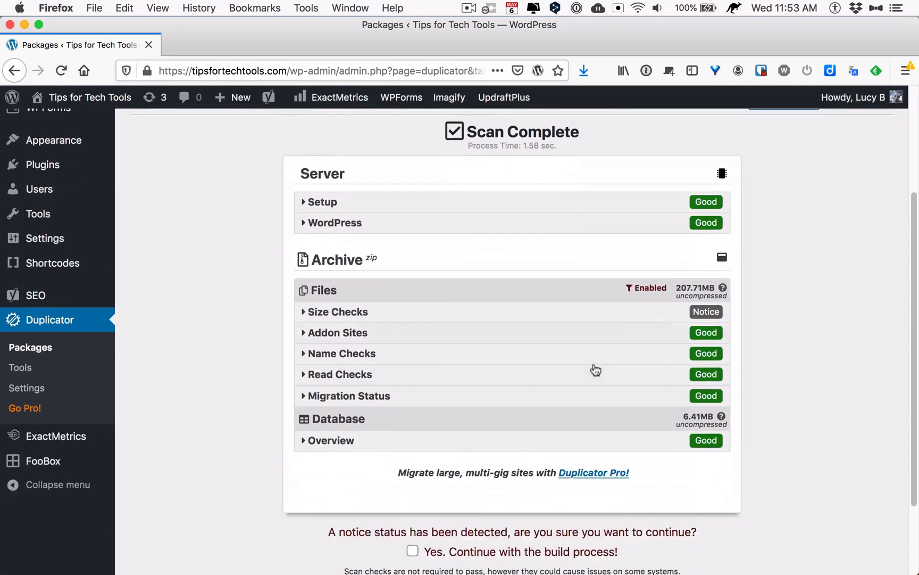
pyautogui.scroll(-2, 596, 370)
pyautogui.click(413, 453)
pyautogui.click(581, 514)
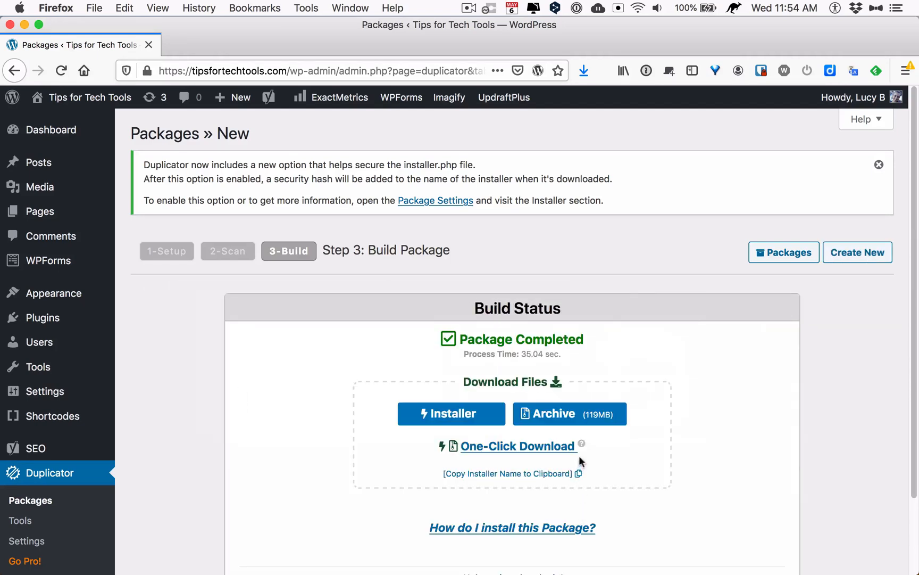
pyautogui.scroll(-3, 579, 459)
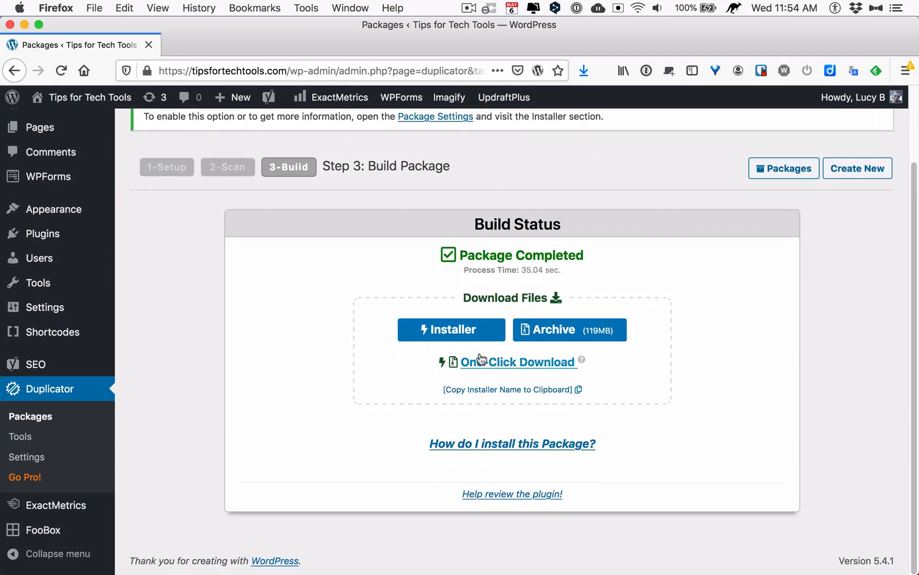
# - One-click download the package and save the archive zip into the Site backup folder
pyautogui.click(524, 362)
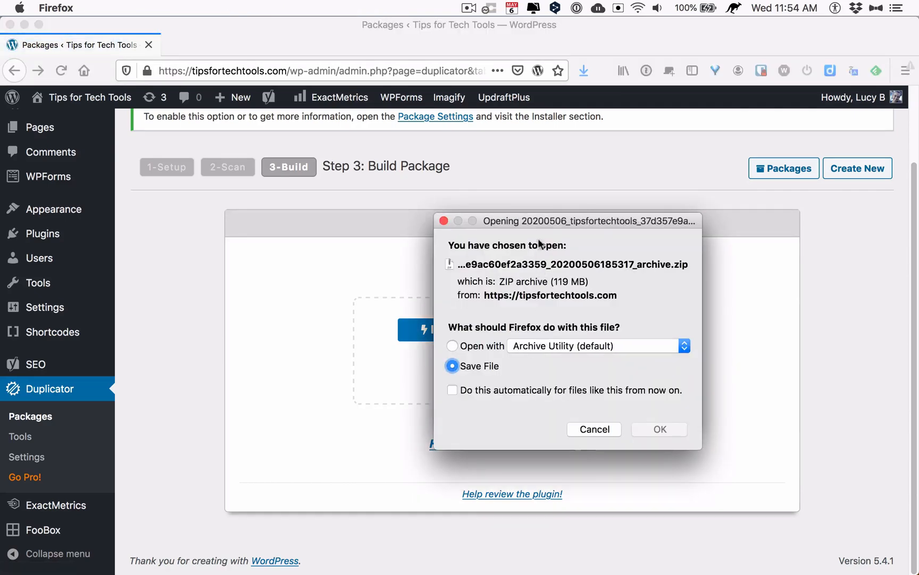
pyautogui.moveTo(538, 223); pyautogui.dragTo(539, 264)
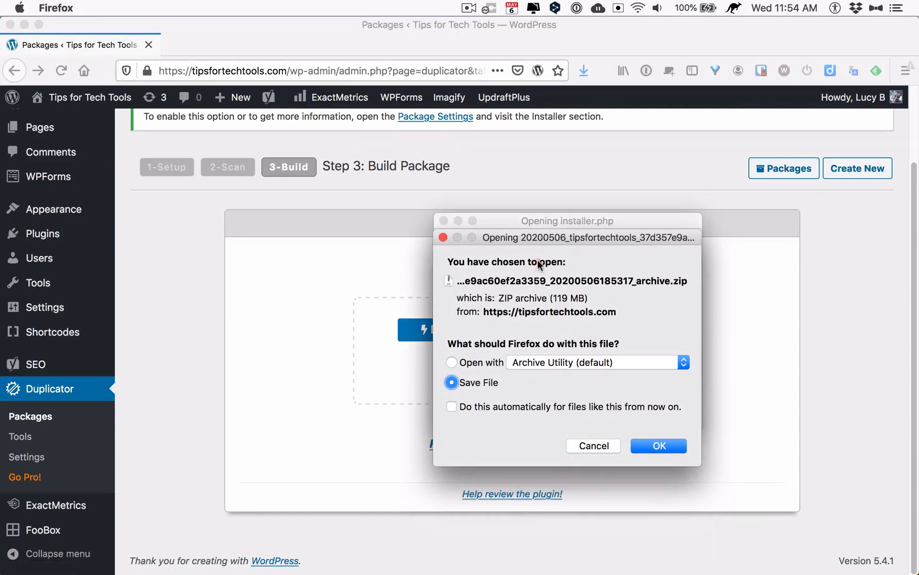
pyautogui.click(646, 446)
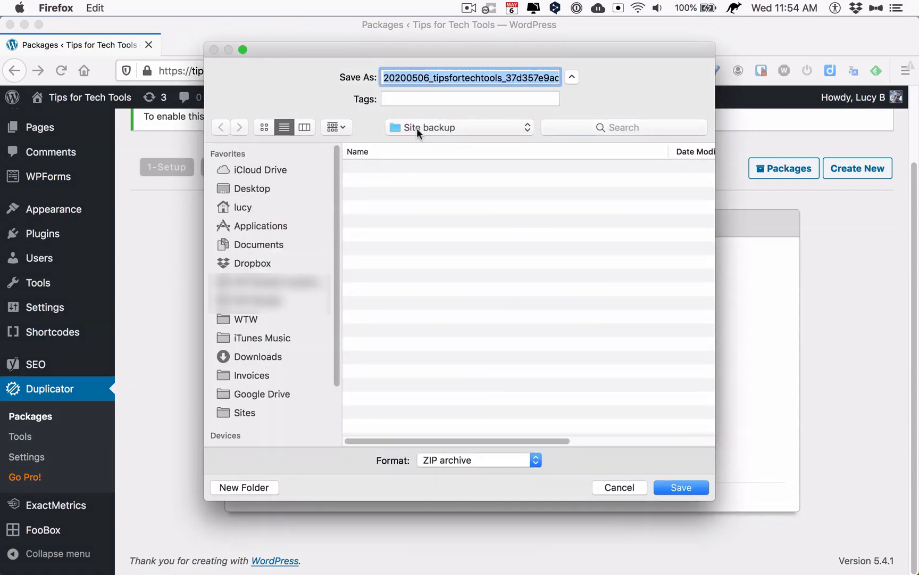
pyautogui.click(668, 492)
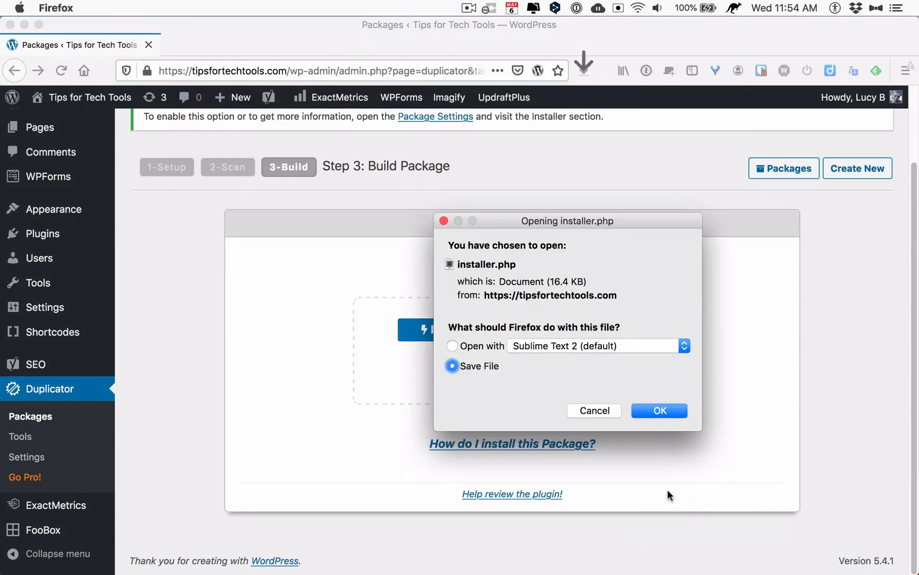
# - Save installer.php into the Site backup folder as well
pyautogui.click(648, 405)
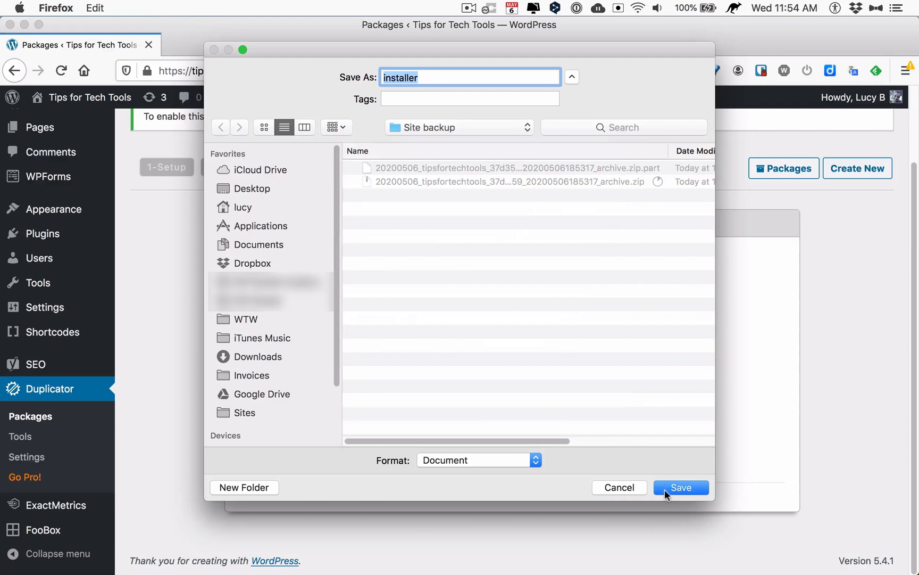
pyautogui.click(665, 489)
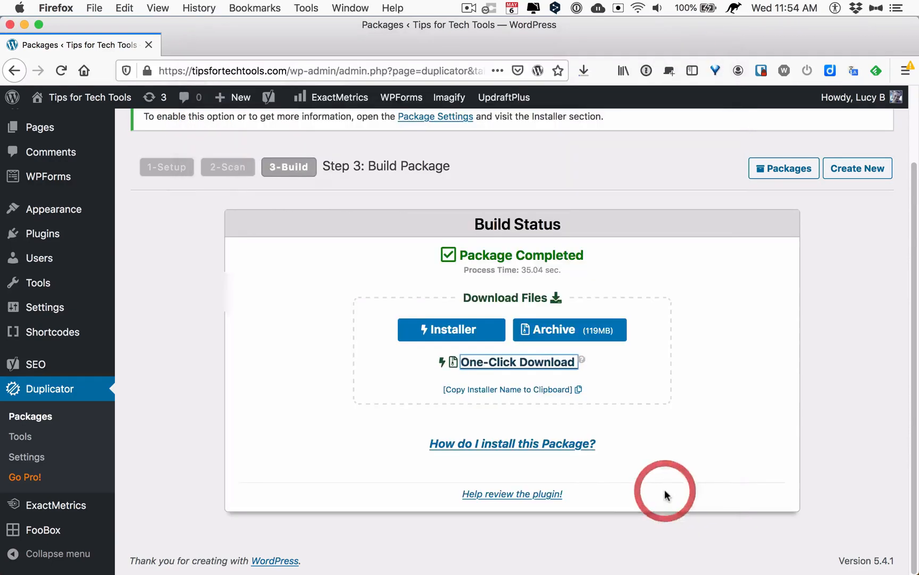
pyautogui.click(332, 296)
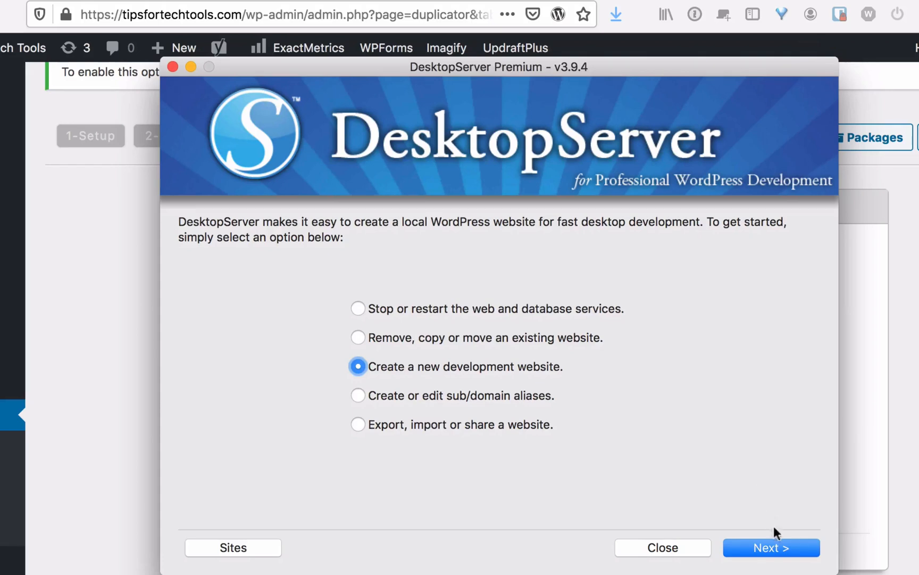
pyautogui.click(780, 549)
pyautogui.click(570, 343)
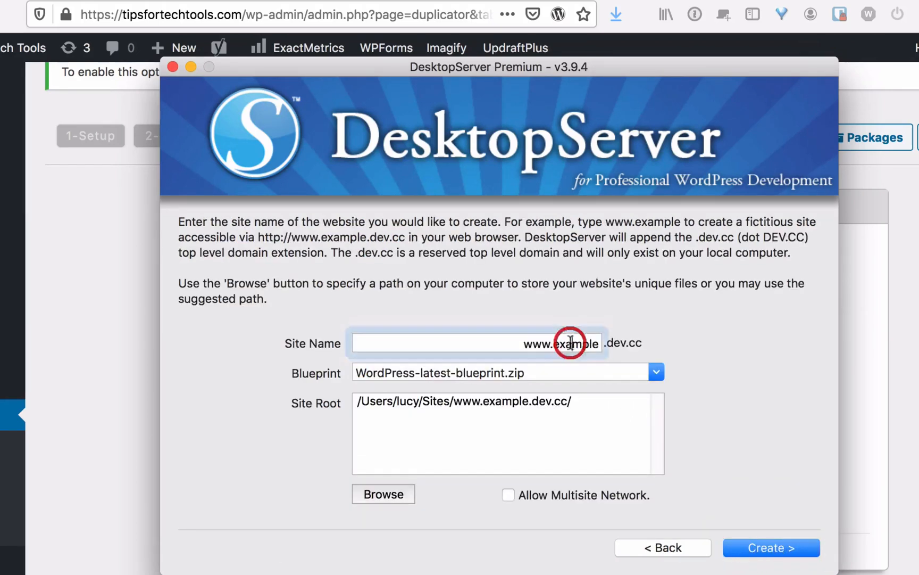
pyautogui.moveTo(553, 343); pyautogui.dragTo(596, 345)
pyautogui.write('test')
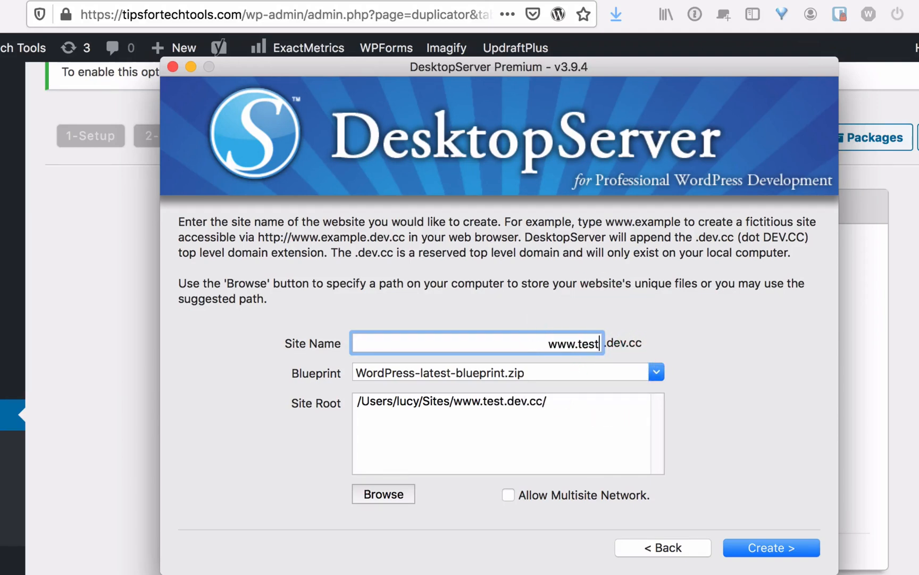
pyautogui.write('site')
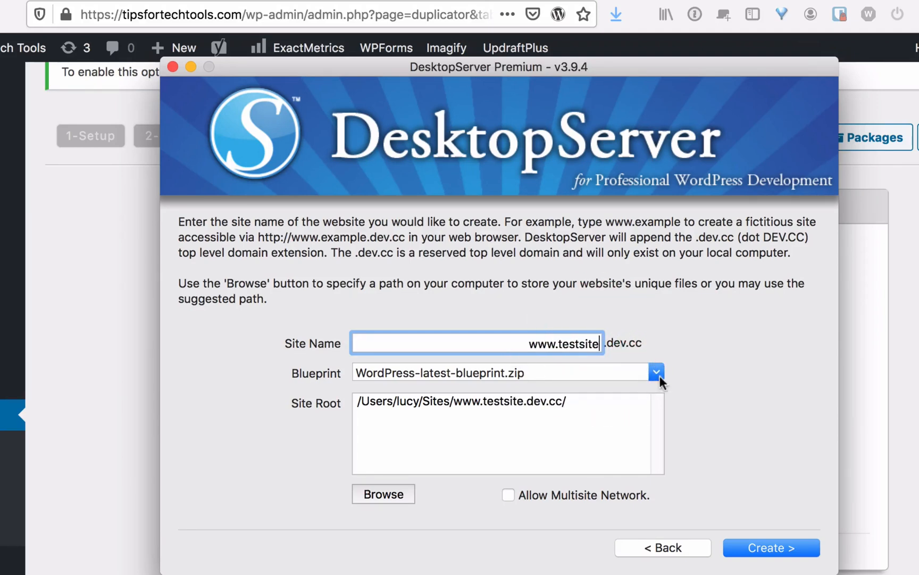
pyautogui.click(658, 374)
pyautogui.click(658, 374)
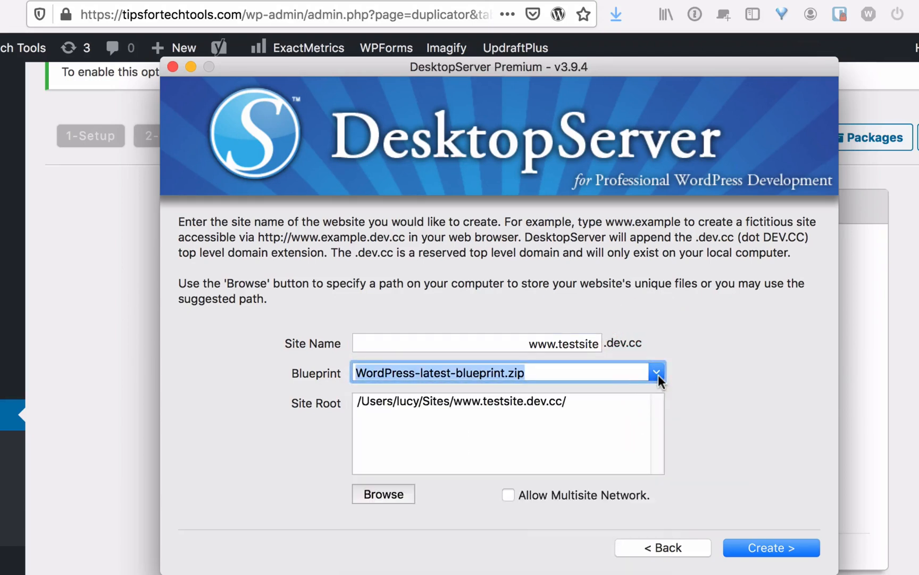
pyautogui.click(788, 547)
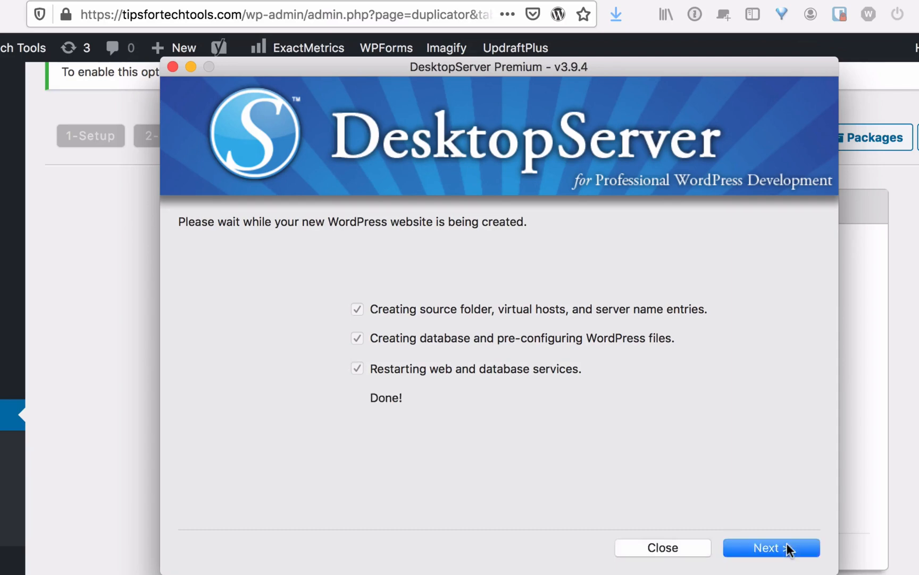
pyautogui.click(788, 546)
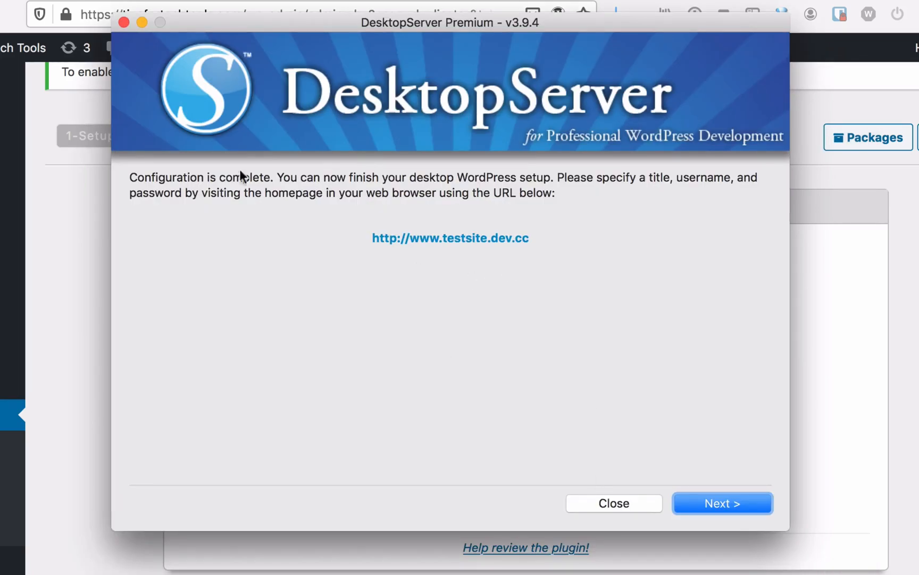
pyautogui.click(141, 23)
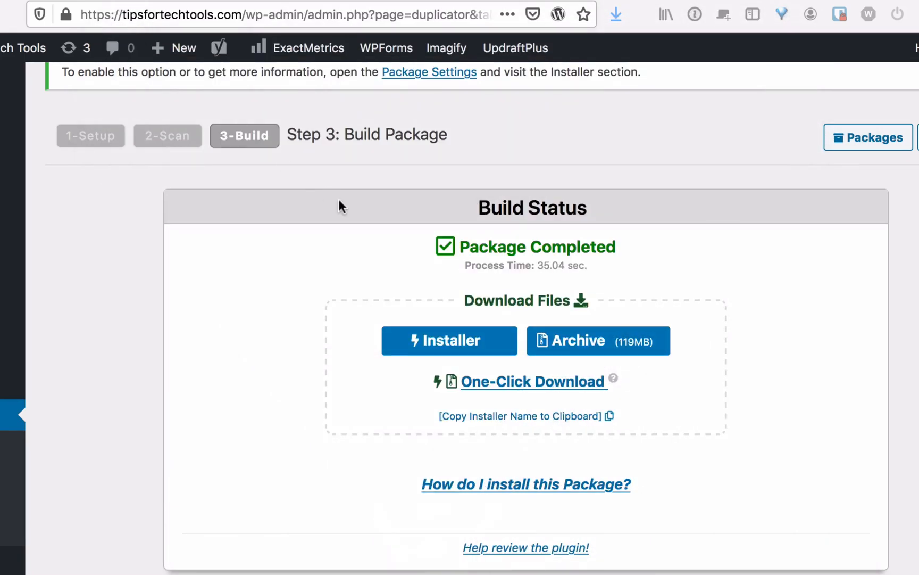
pyautogui.press('super+Tab')
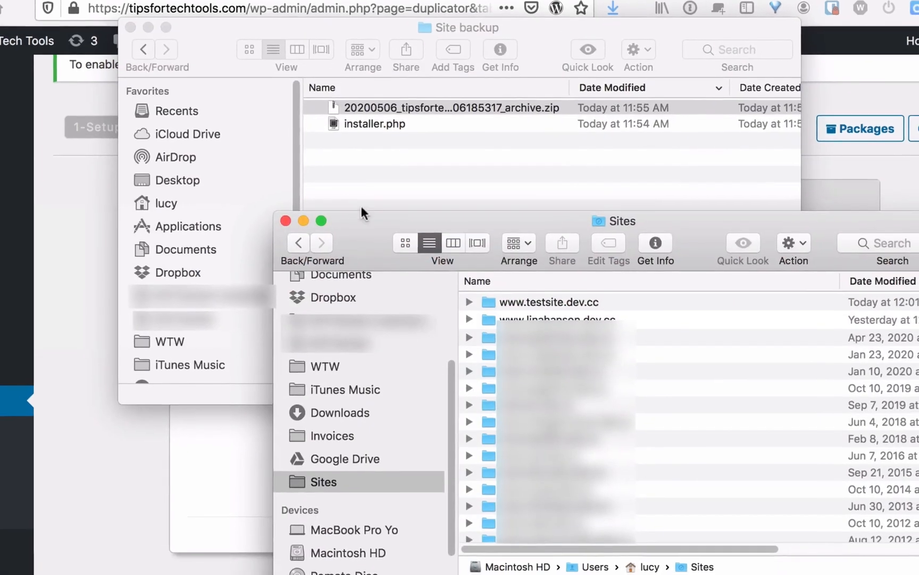
pyautogui.click(516, 301)
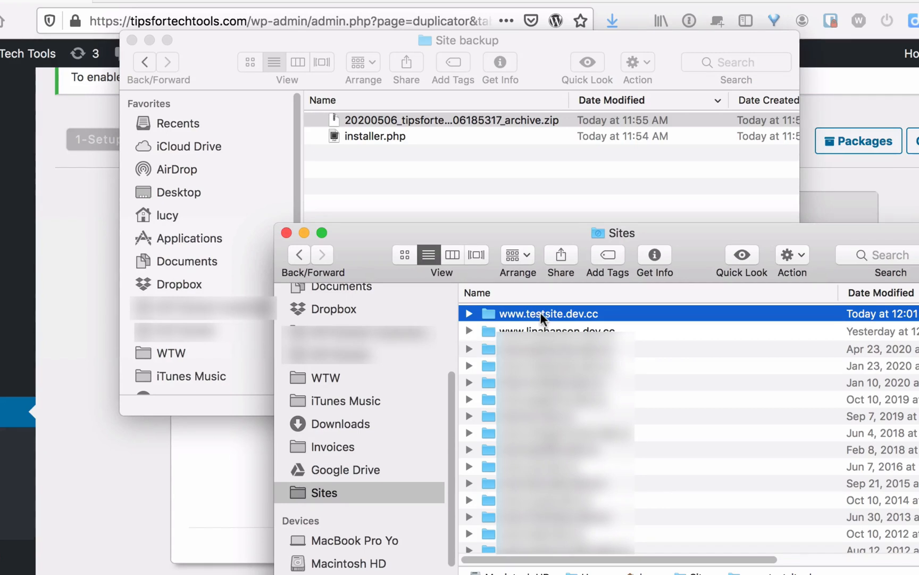
pyautogui.doubleClick(540, 313)
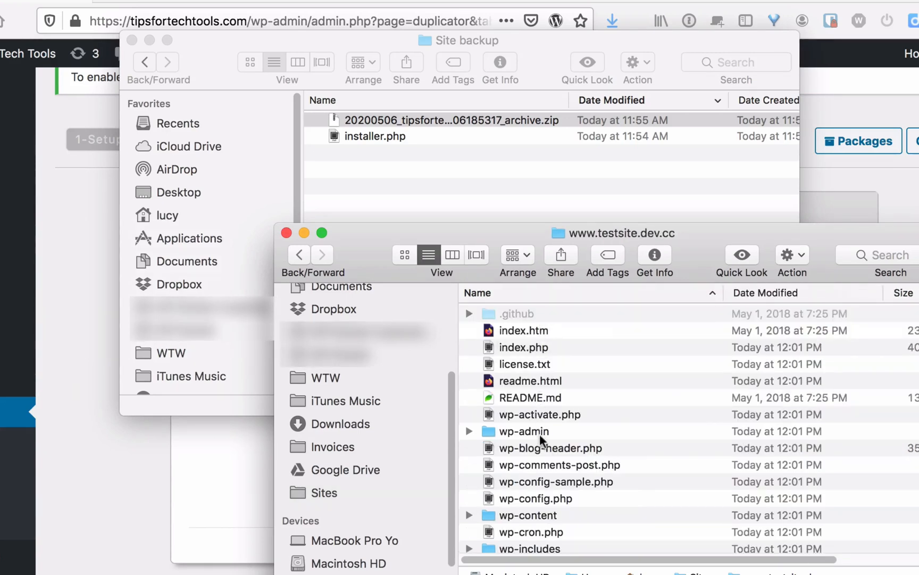
pyautogui.click(539, 498)
pyautogui.moveTo(537, 494); pyautogui.dragTo(494, 186)
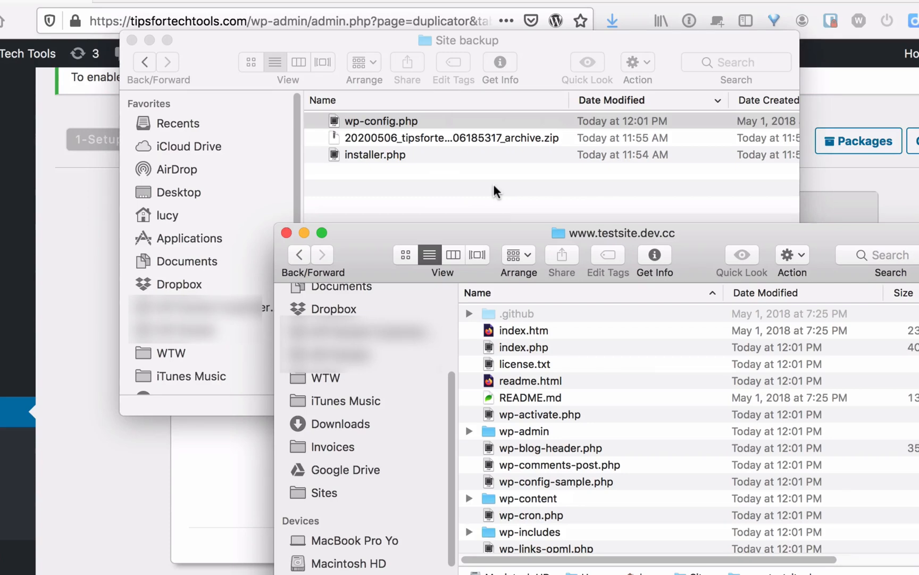
pyautogui.click(643, 421)
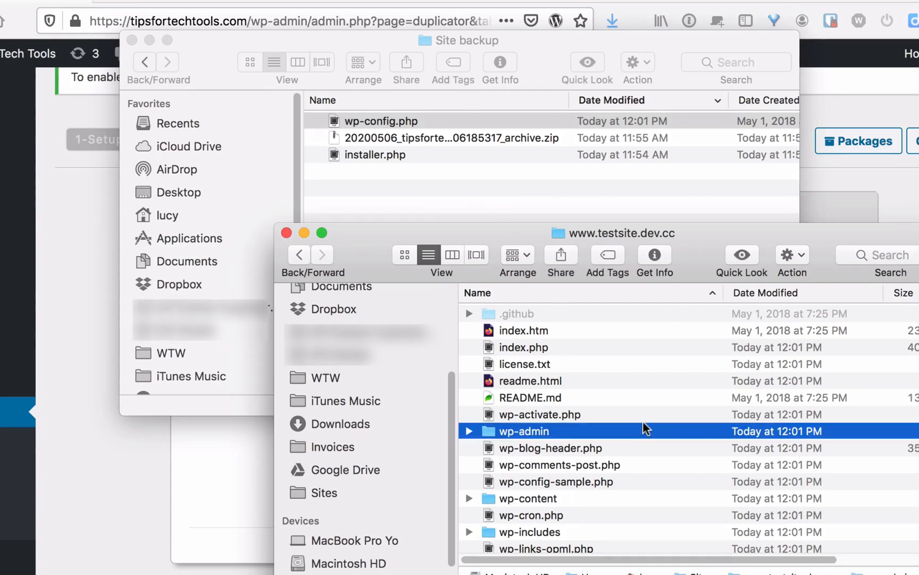
pyautogui.press('super+a')
pyautogui.rightClick(643, 421)
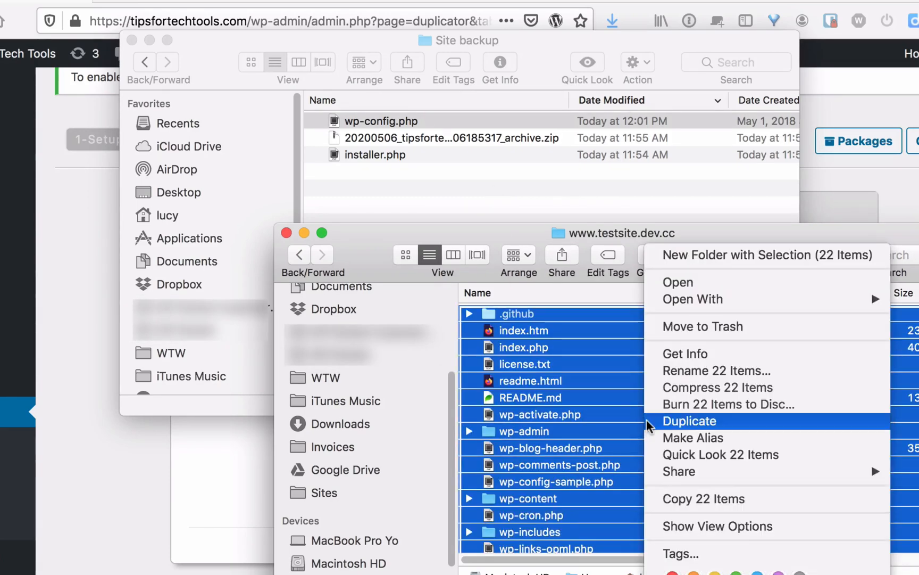
pyautogui.click(658, 331)
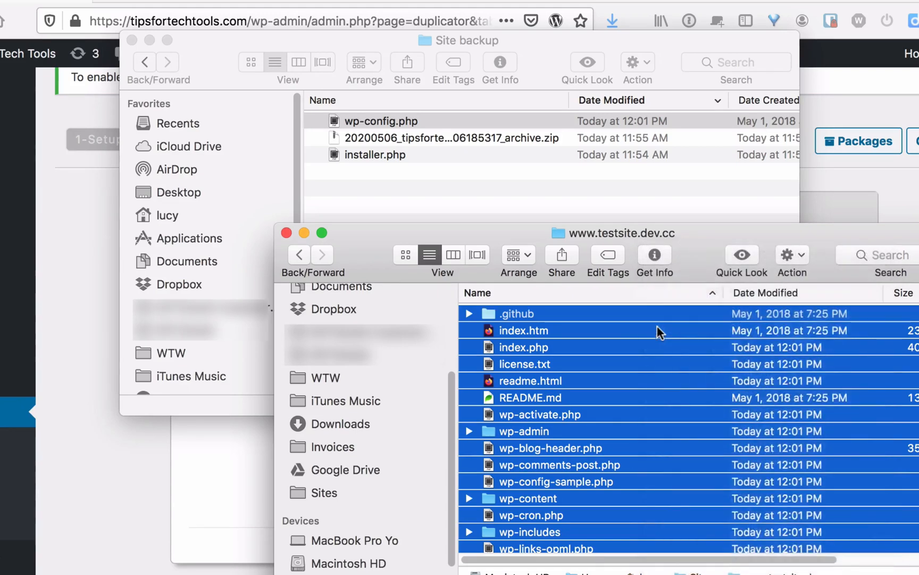
pyautogui.click(433, 136)
pyautogui.click(432, 137)
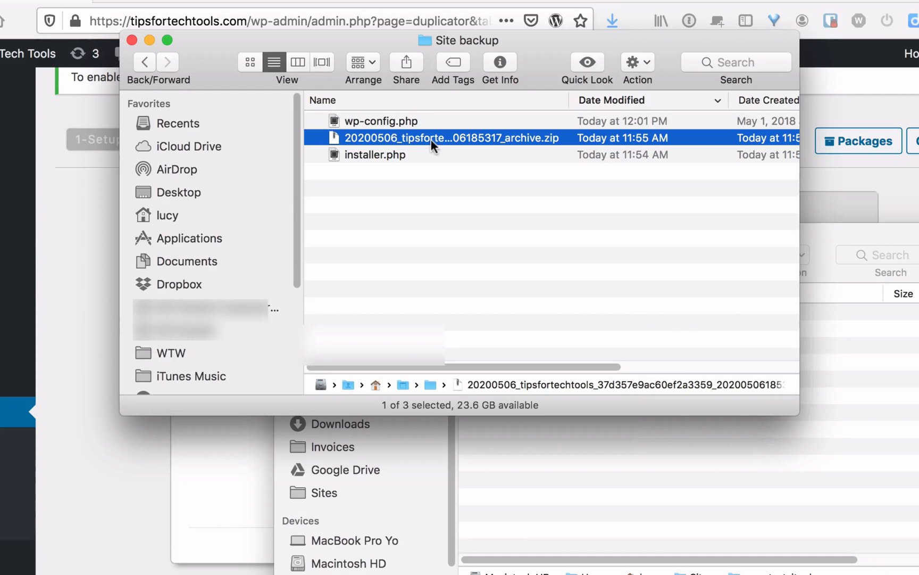
pyautogui.keyDown('super'); pyautogui.click(385, 155); pyautogui.keyUp('super')
pyautogui.moveTo(385, 155); pyautogui.dragTo(553, 465)
pyautogui.click(519, 372)
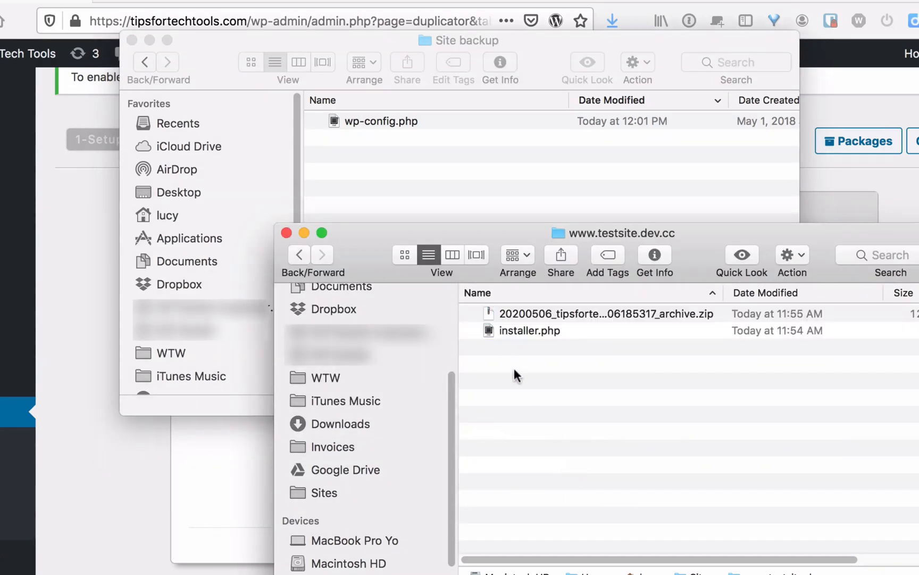
pyautogui.click(93, 257)
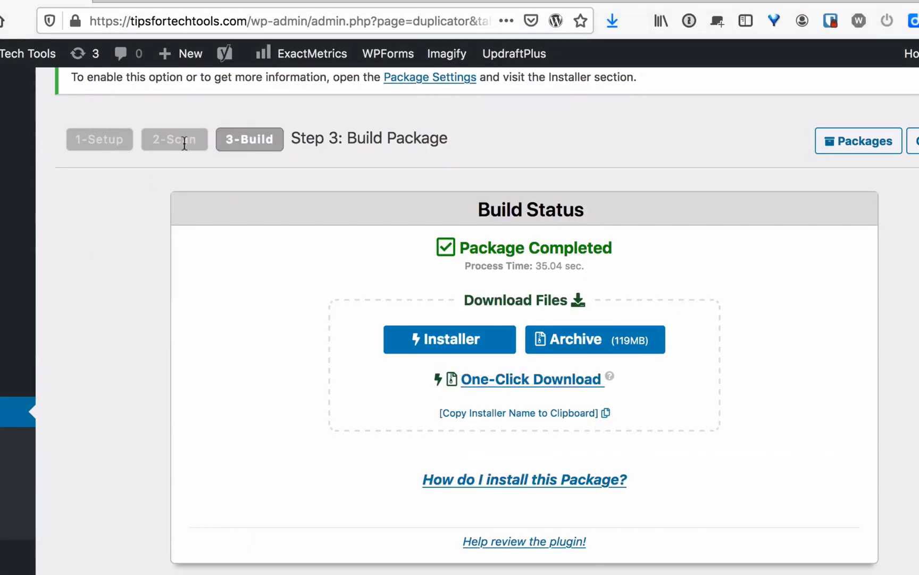
pyautogui.press('super+t')
pyautogui.write('ht')
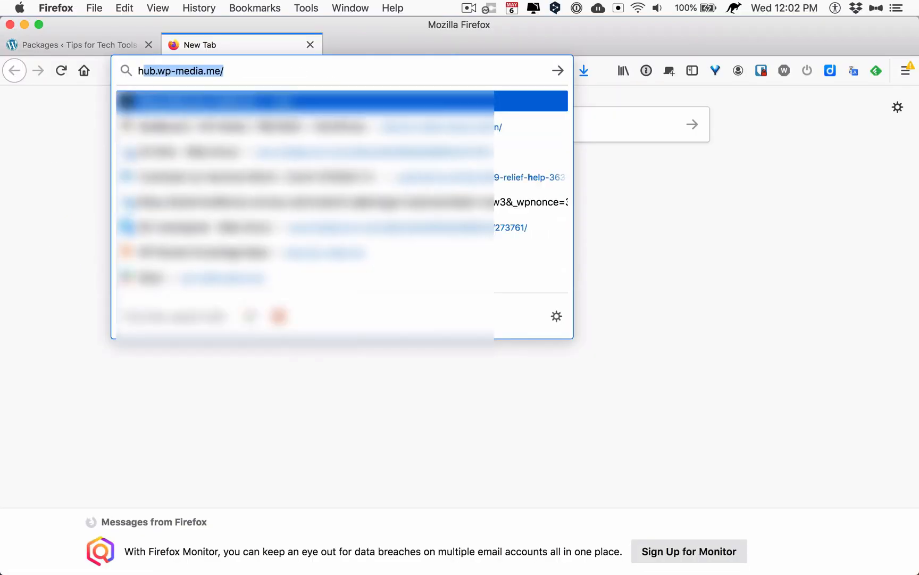
pyautogui.write('tp://')
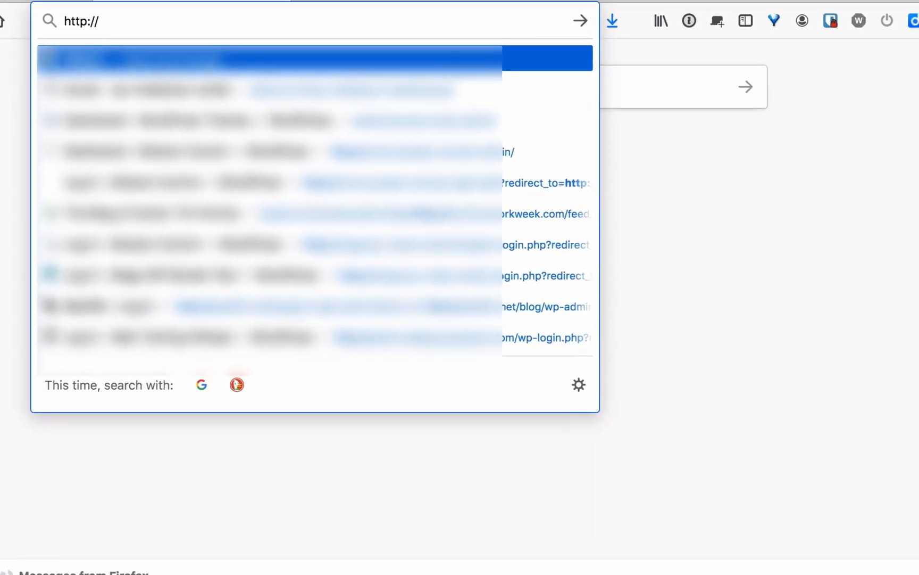
pyautogui.write('www.te')
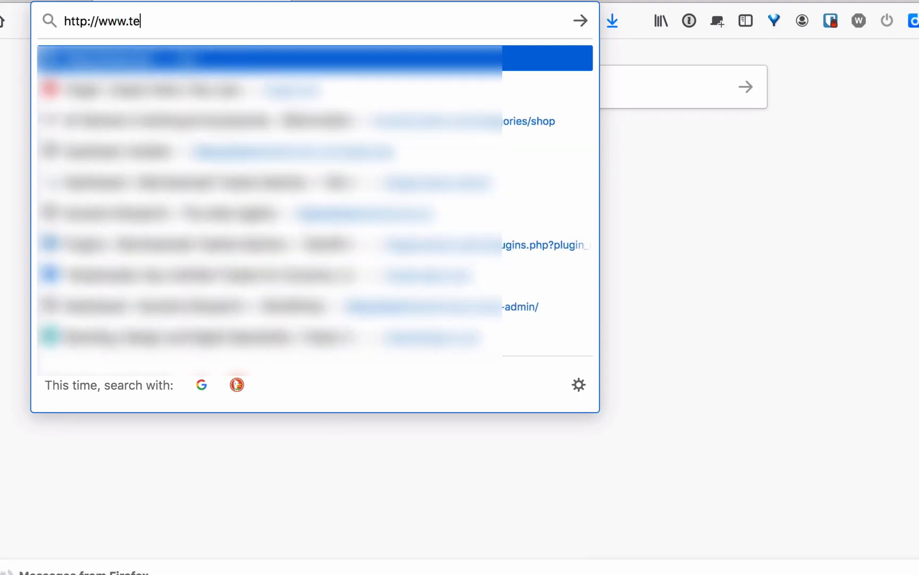
pyautogui.write('stsite.')
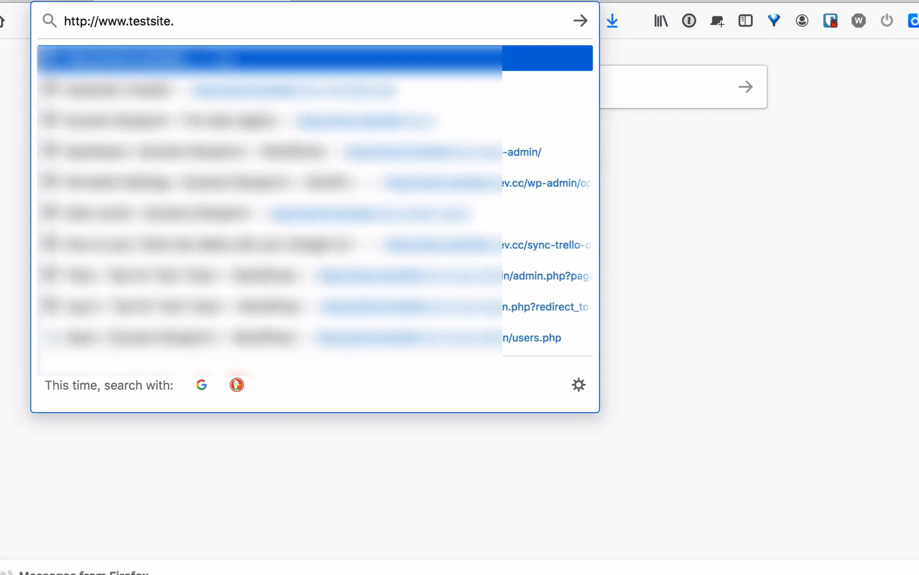
pyautogui.write('dev.cc')
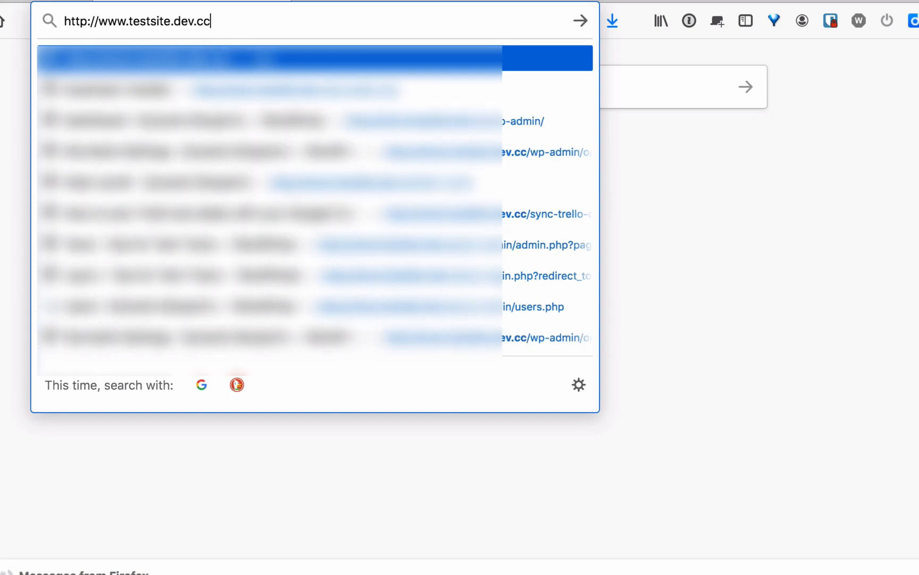
pyautogui.write('/instal')
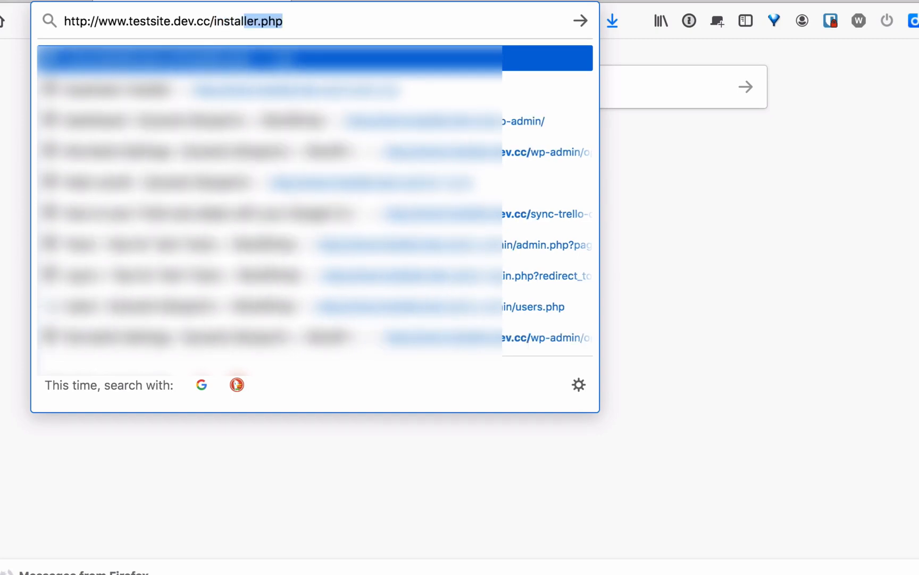
pyautogui.write('ler.p')
pyautogui.press('BackSpace')
pyautogui.write('.')
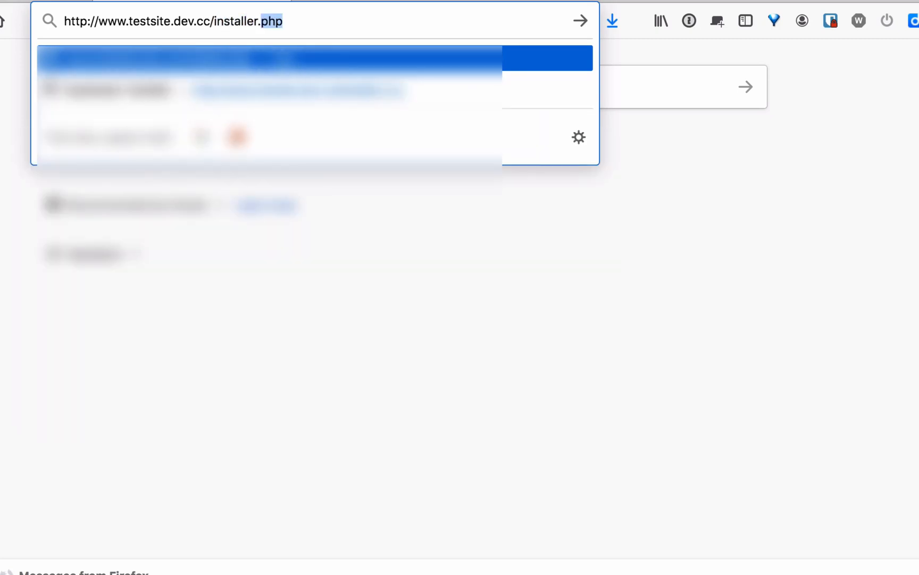
pyautogui.write('php')
pyautogui.press('Return')
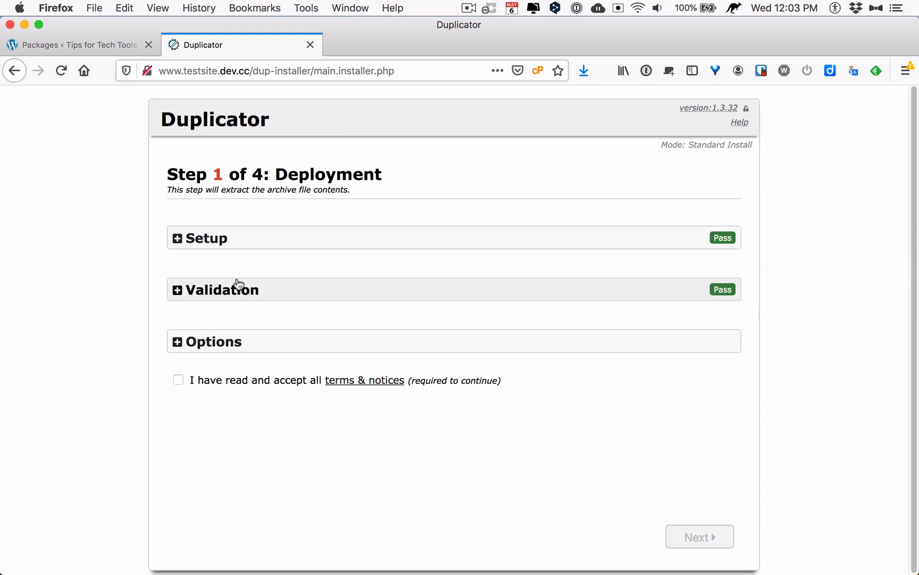
# - Accept all terms and notices and extract the archive files
pyautogui.click(177, 380)
pyautogui.click(681, 538)
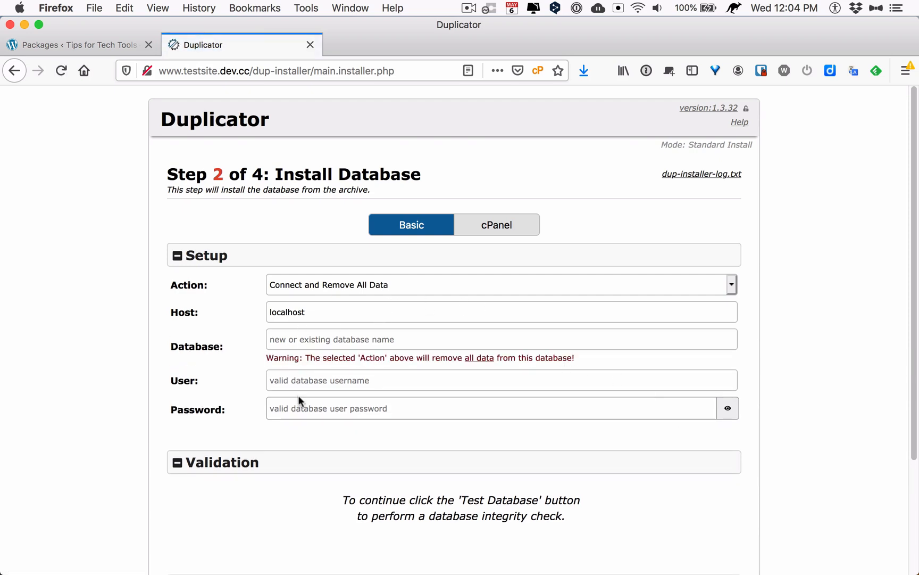
# - Open the backed-up wp-config.php and paste its DB_NAME value into the installer's Database field
pyautogui.press('super+Tab')
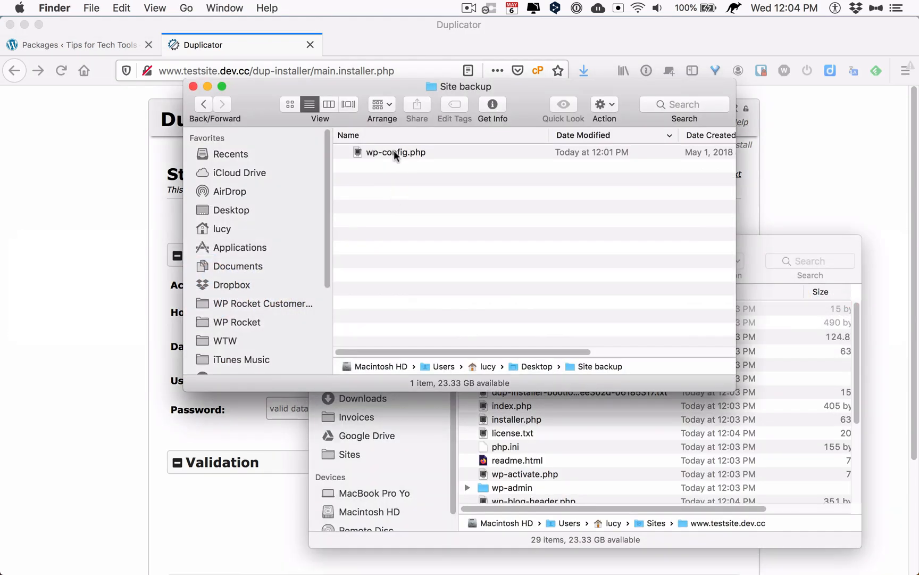
pyautogui.doubleClick(394, 151)
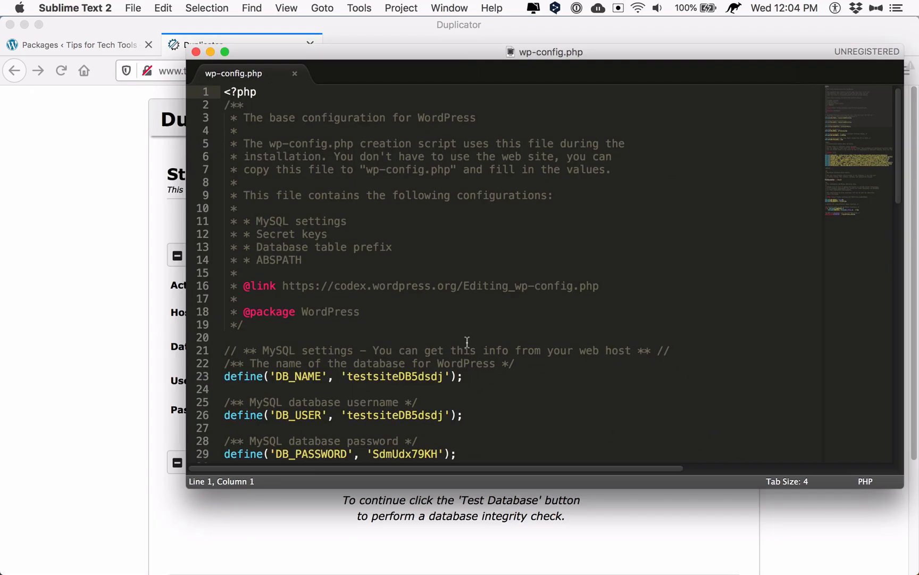
pyautogui.scroll(-1, 468, 345)
pyautogui.moveTo(464, 62); pyautogui.dragTo(768, 60)
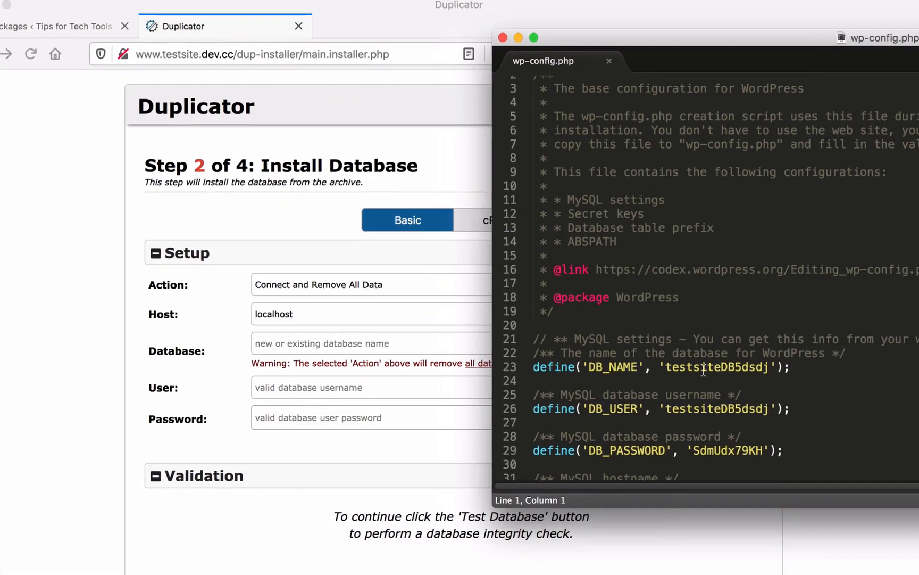
pyautogui.tripleClick(686, 362)
pyautogui.click(686, 363)
pyautogui.moveTo(650, 362); pyautogui.dragTo(747, 362)
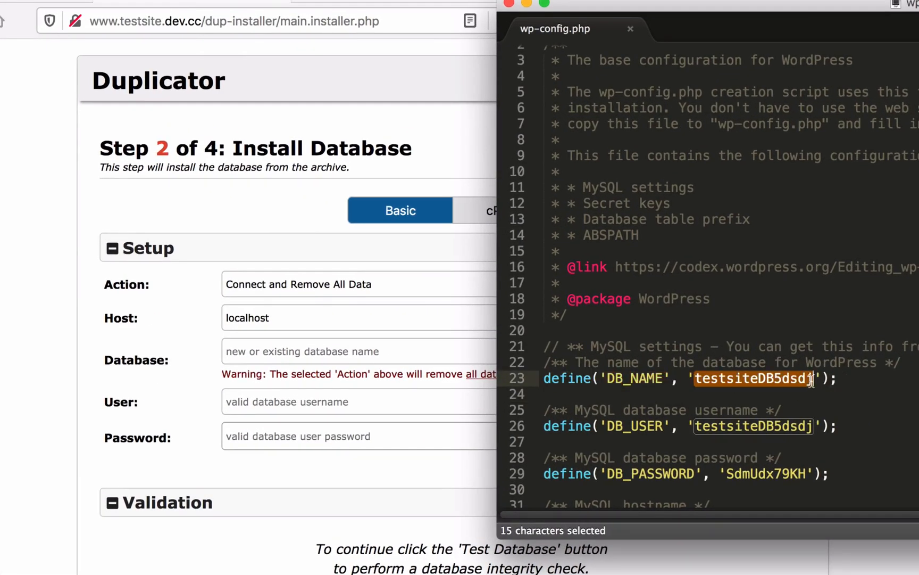
pyautogui.press('super+c')
pyautogui.click(233, 350)
pyautogui.press('super+v')
# - Paste the DB_USER and DB_PASSWORD values into the installer's User and Password fields
pyautogui.press('super+Tab')
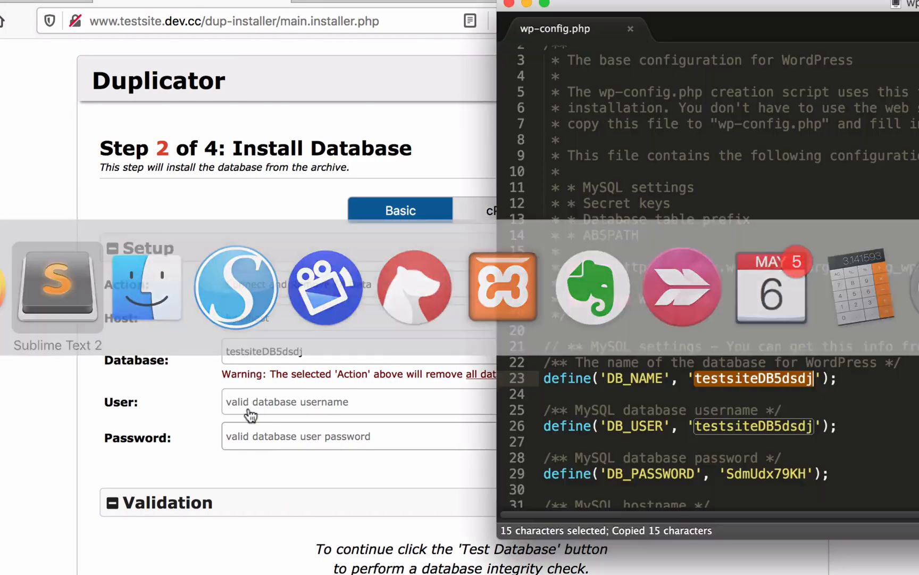
pyautogui.doubleClick(709, 429)
pyautogui.click(240, 394)
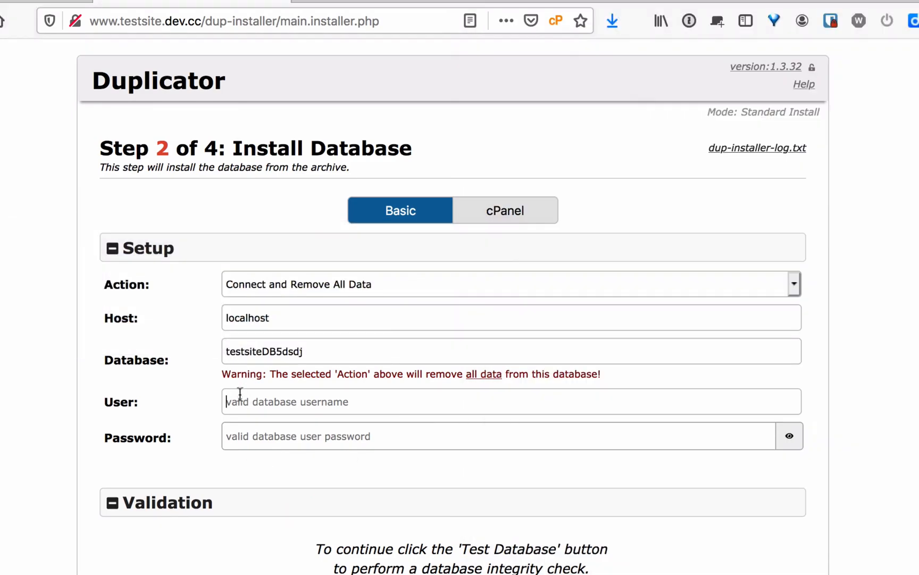
pyautogui.press('super+v')
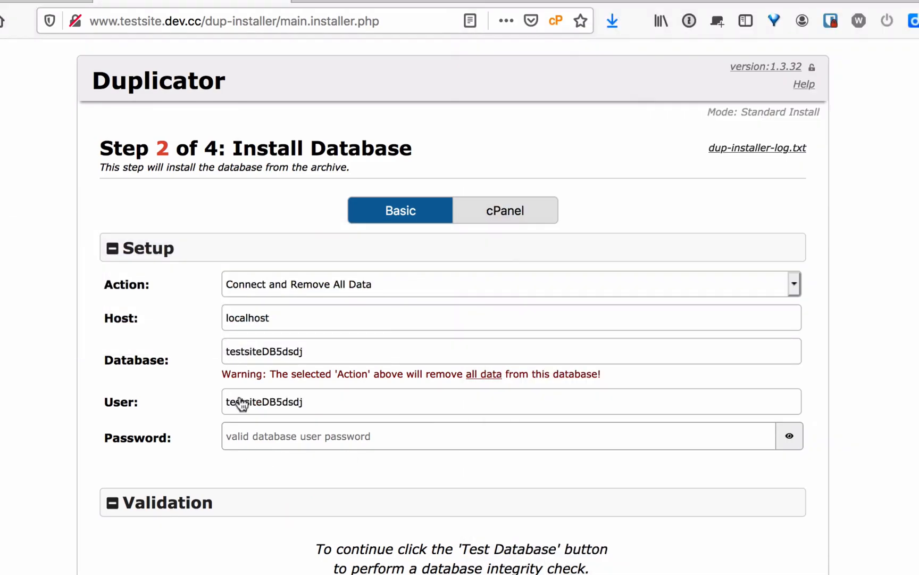
pyautogui.press('super+Tab')
pyautogui.doubleClick(756, 473)
pyautogui.press('super+c')
pyautogui.click(306, 436)
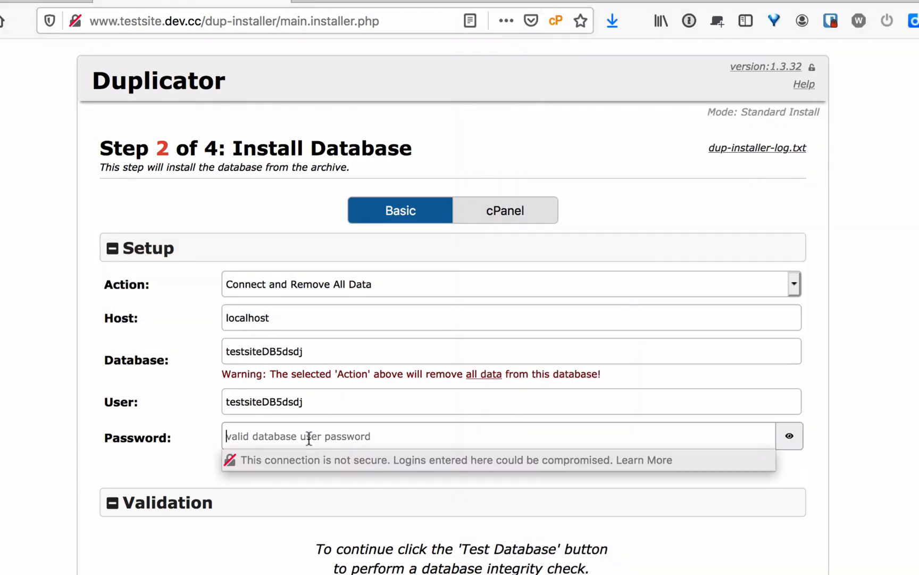
pyautogui.press('super+v')
pyautogui.click(16, 420)
pyautogui.scroll(-3, 126, 420)
pyautogui.scroll(-2, 200, 393)
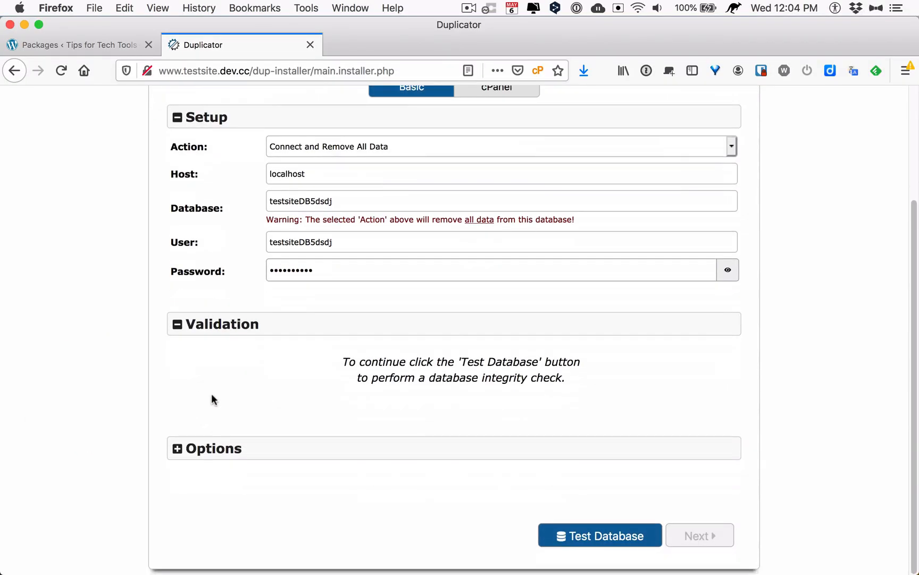
# - Test the database connection, confirm the install, and continue past data replacement to Step 4
pyautogui.click(557, 536)
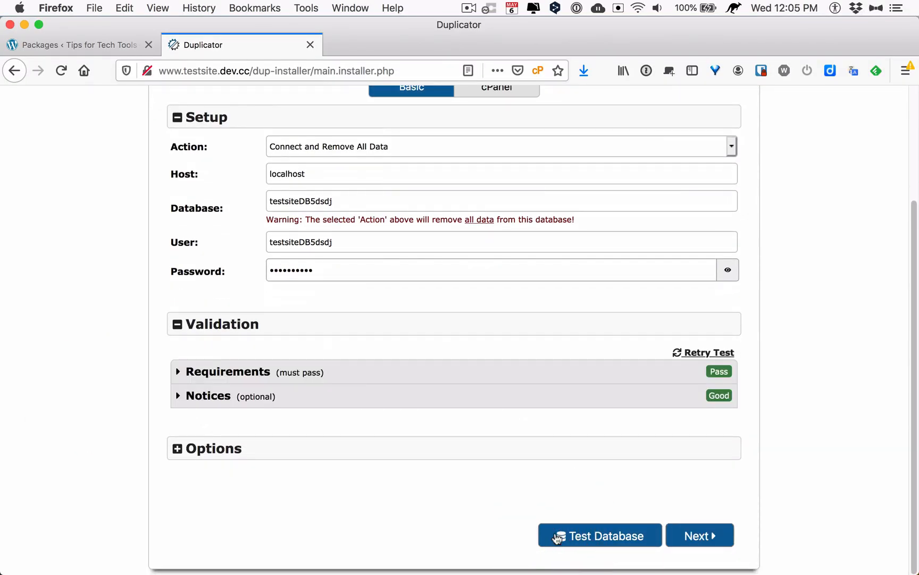
pyautogui.click(688, 542)
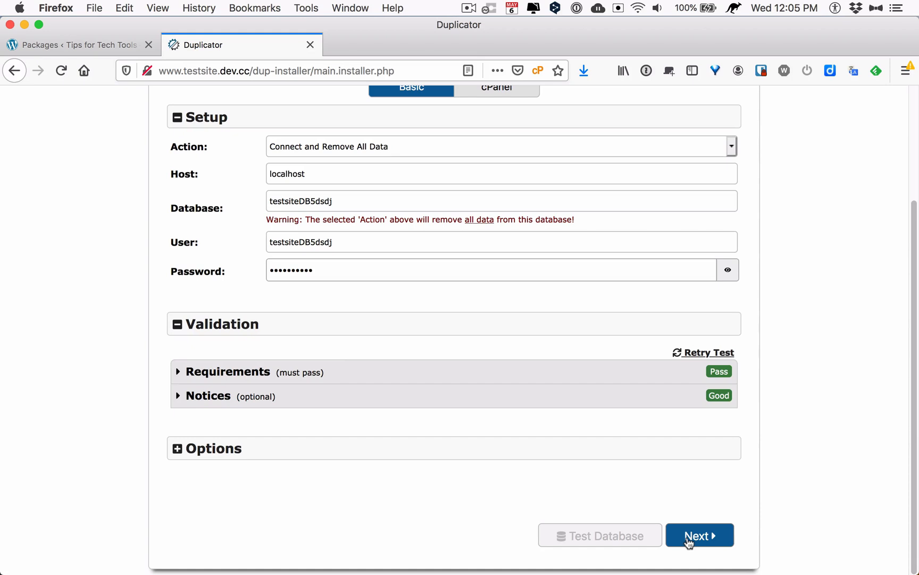
pyautogui.click(689, 541)
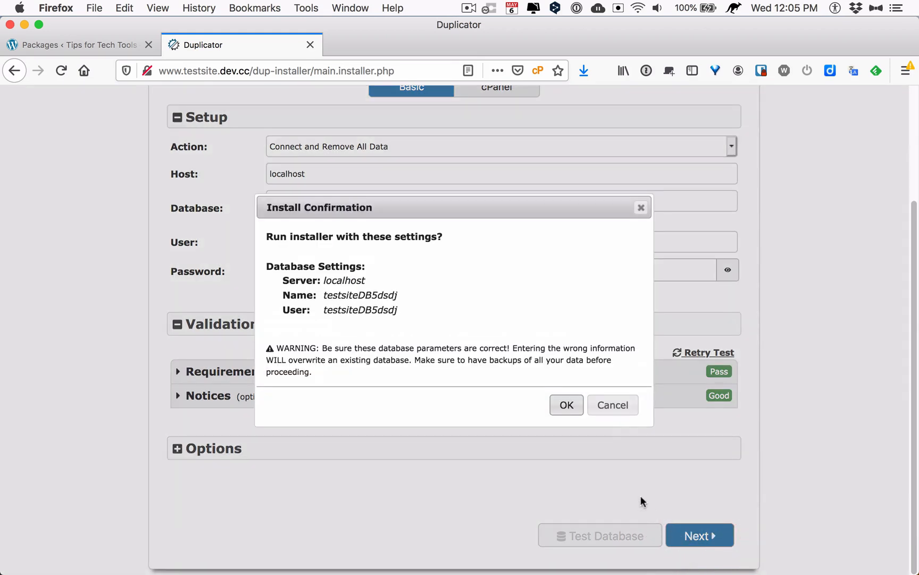
pyautogui.click(568, 405)
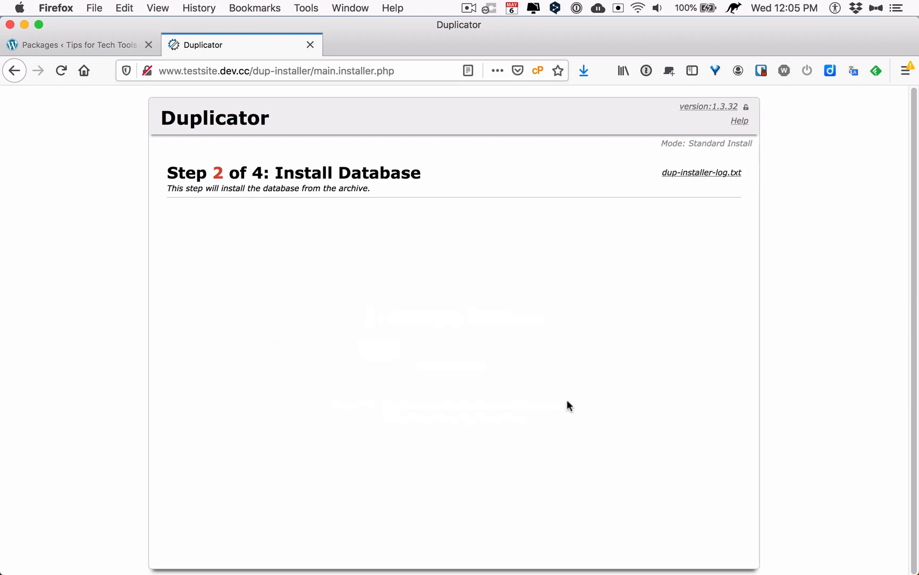
pyautogui.click(694, 537)
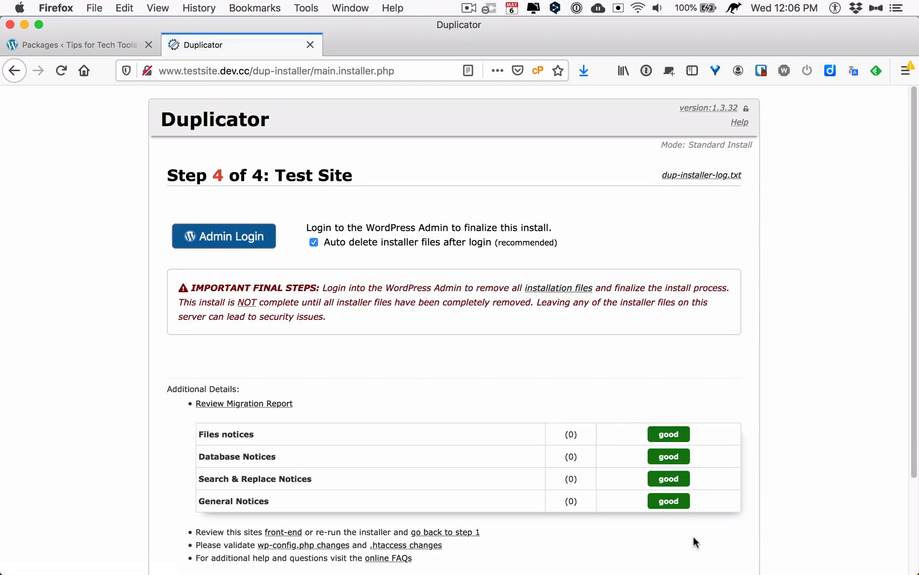
# - Bypass-login to the test site's admin as the administrator and review Duplicator's installer cleanup results
pyautogui.click(225, 245)
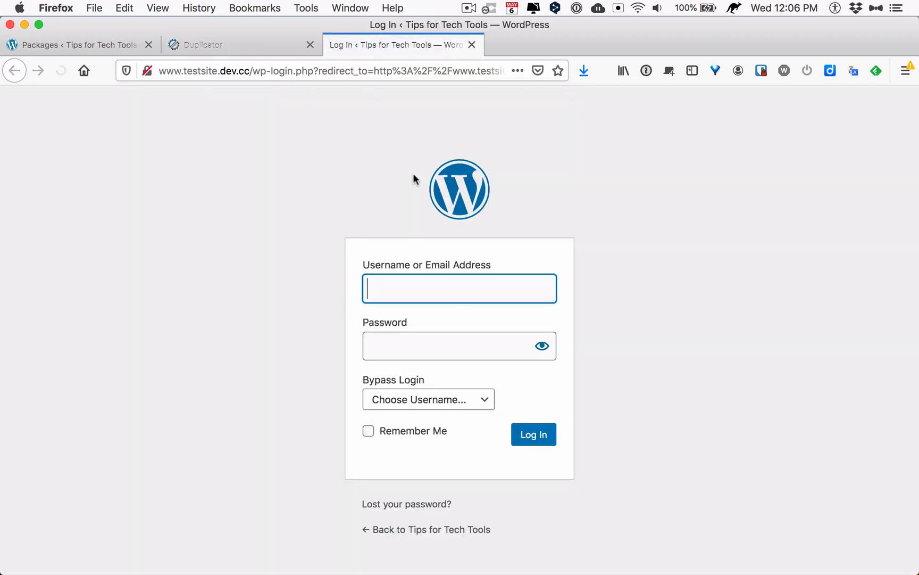
pyautogui.click(482, 401)
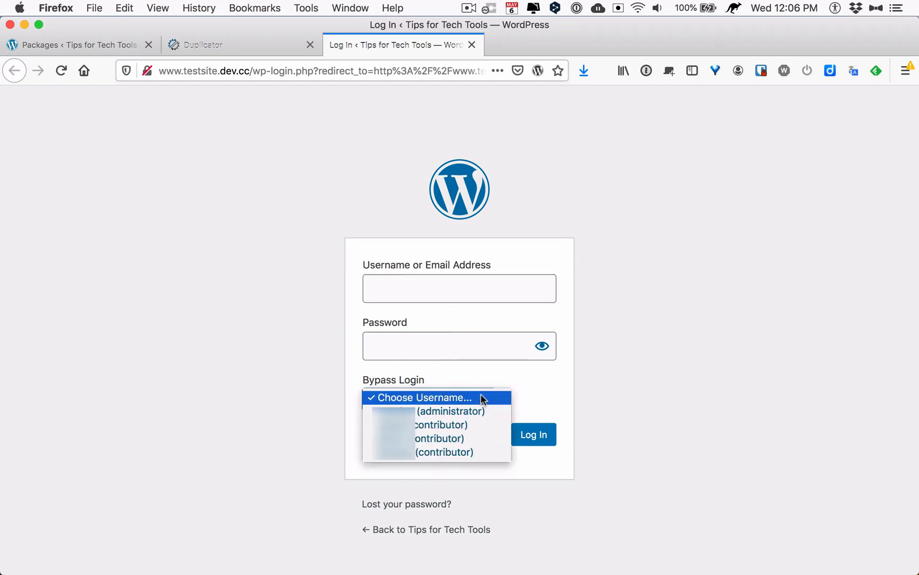
pyautogui.click(481, 411)
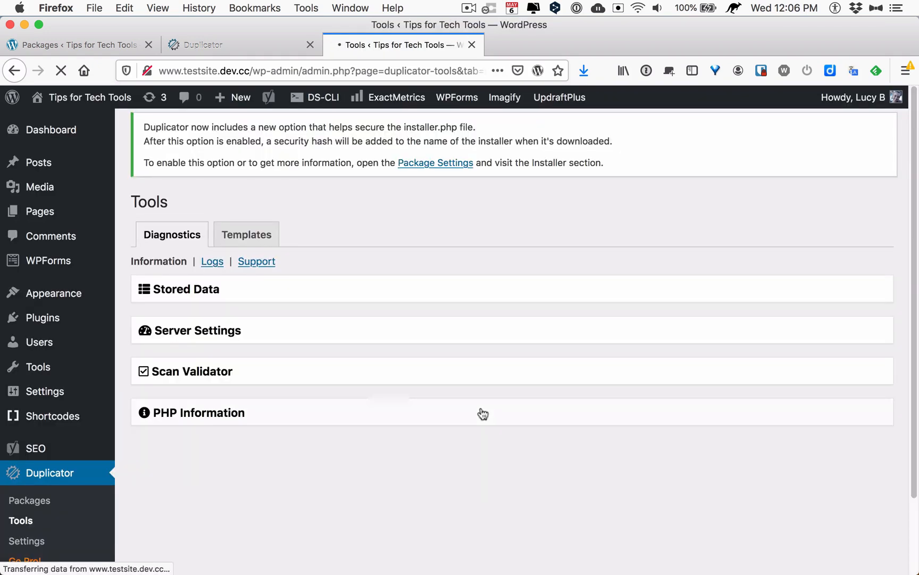
pyautogui.scroll(-1, 480, 407)
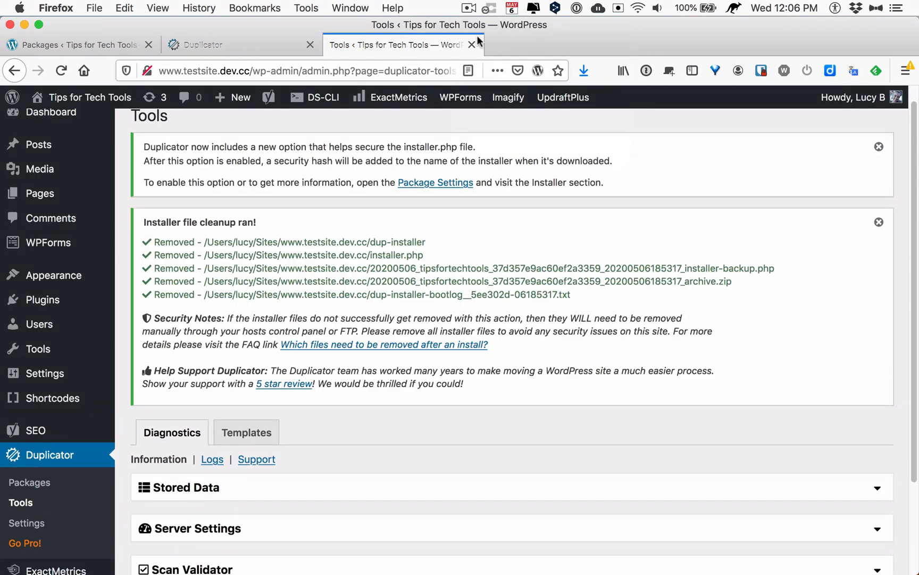